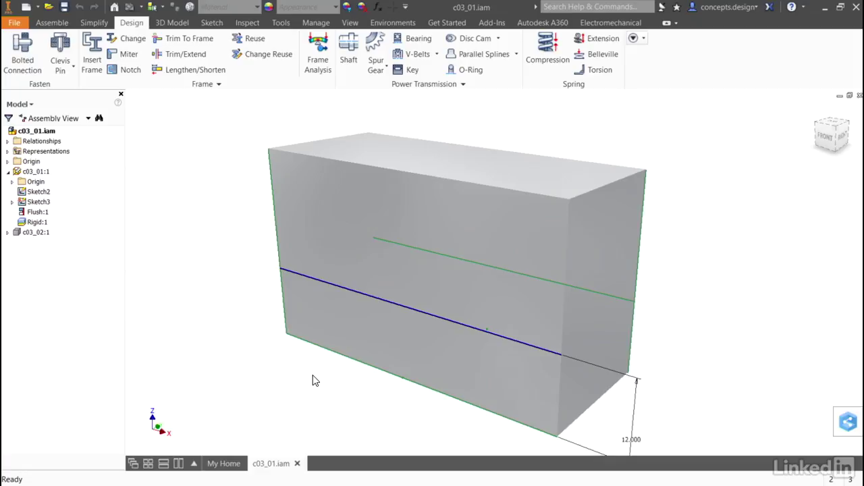
# Start Insert Frame, keep the ANSI standard and choose the ANSI AISC HSS (Square) family.
pyautogui.click(94, 48)
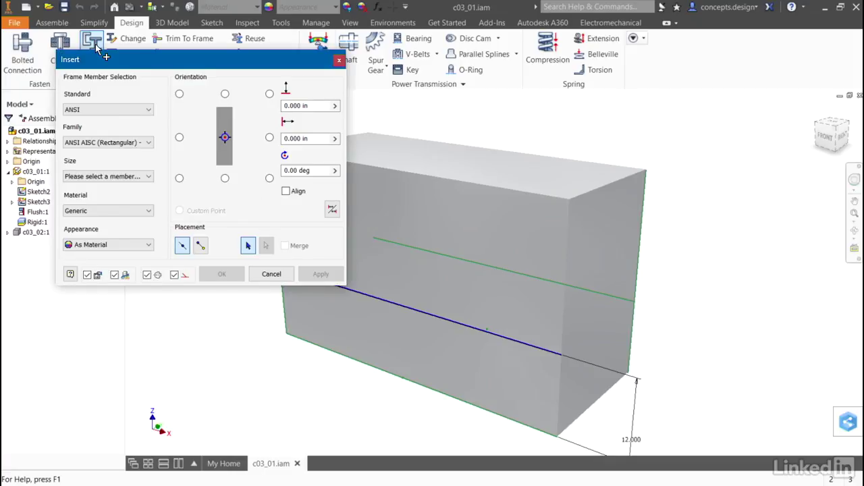
pyautogui.click(120, 109)
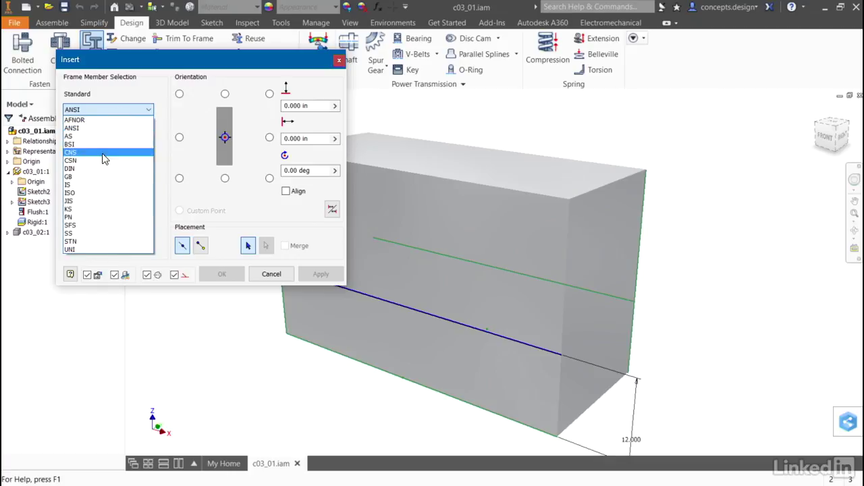
pyautogui.click(147, 97)
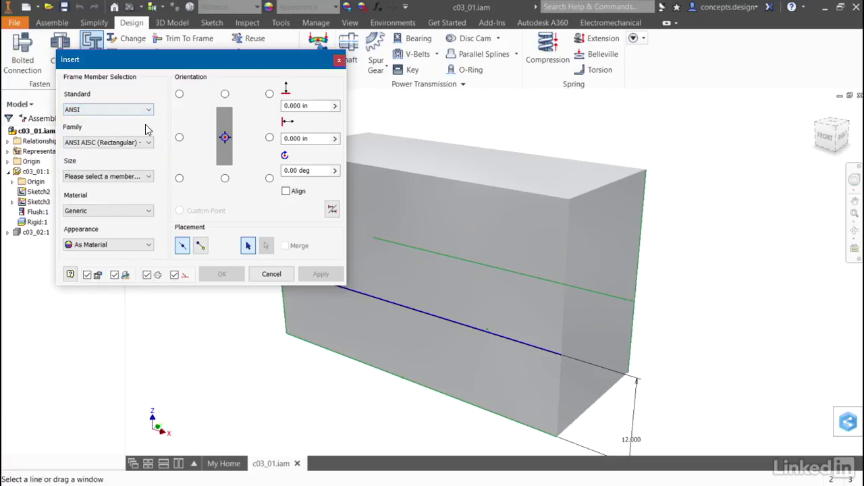
pyautogui.click(133, 142)
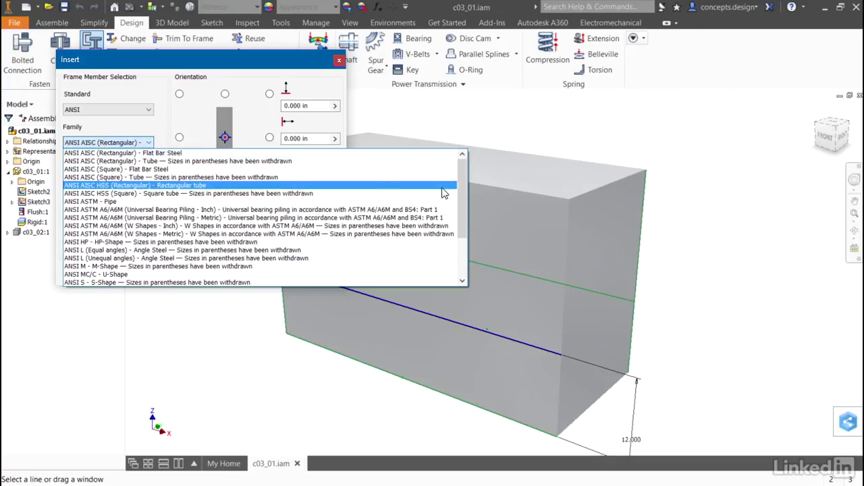
pyautogui.scroll(-3, 467, 203)
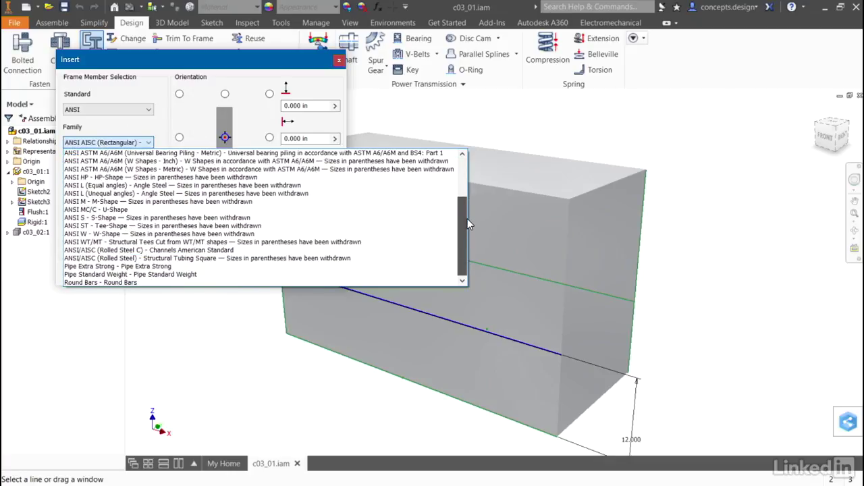
pyautogui.scroll(3, 468, 219)
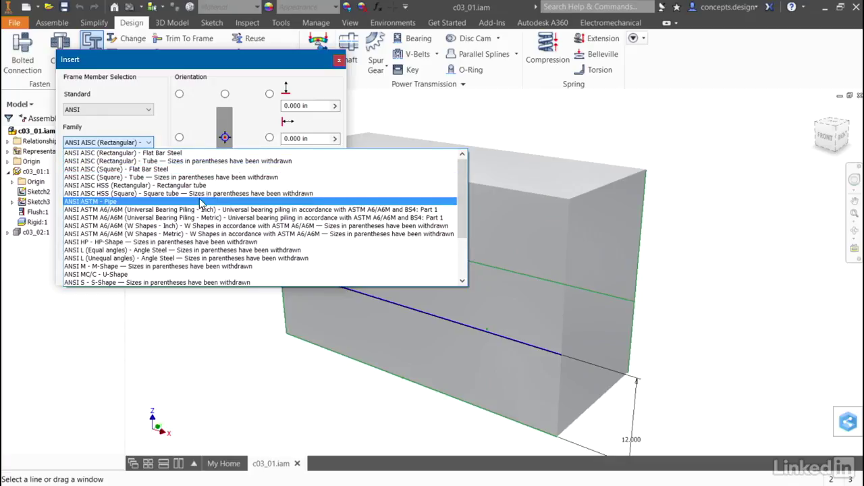
pyautogui.click(162, 194)
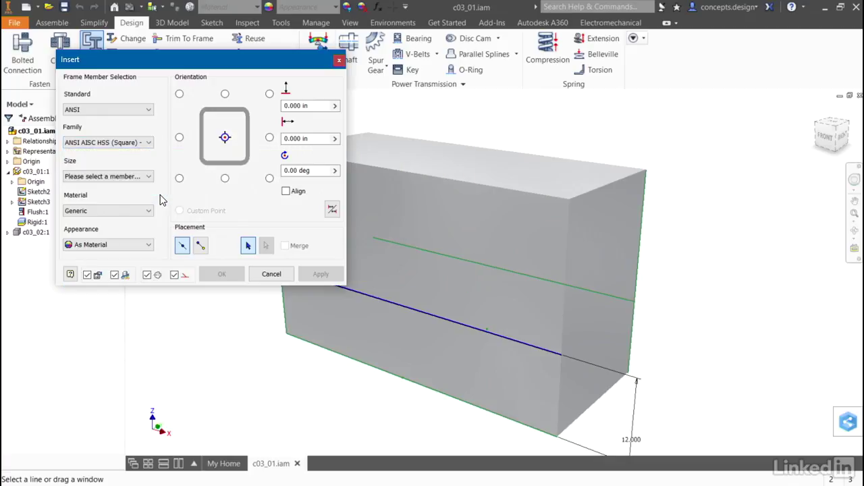
# Browse the tube Size list for the available square-tube sizes.
pyautogui.click(133, 178)
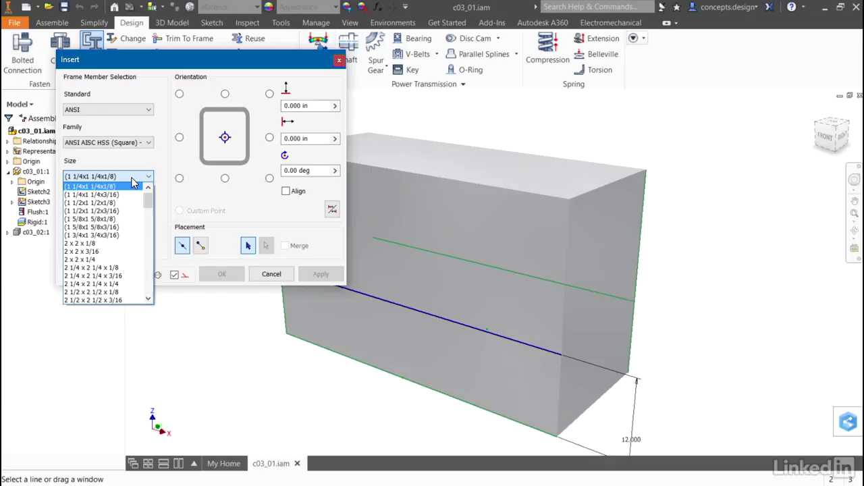
pyautogui.scroll(-1, 149, 197)
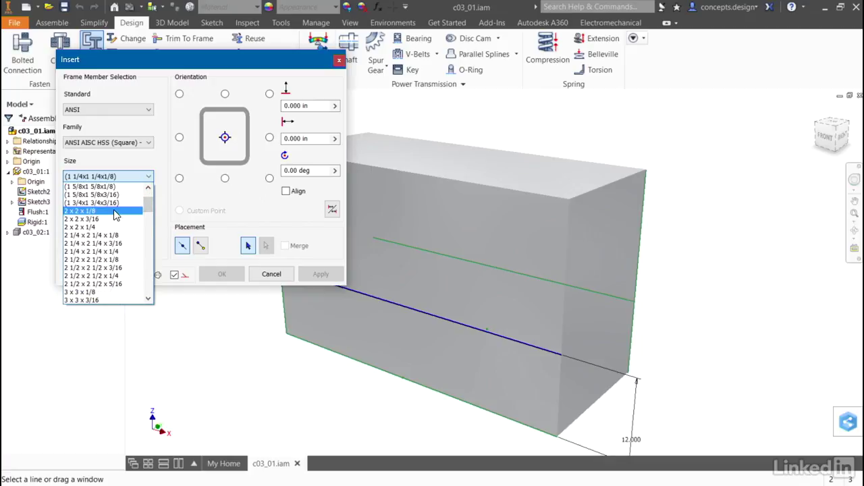
pyautogui.moveTo(148, 203); pyautogui.dragTo(164, 292)
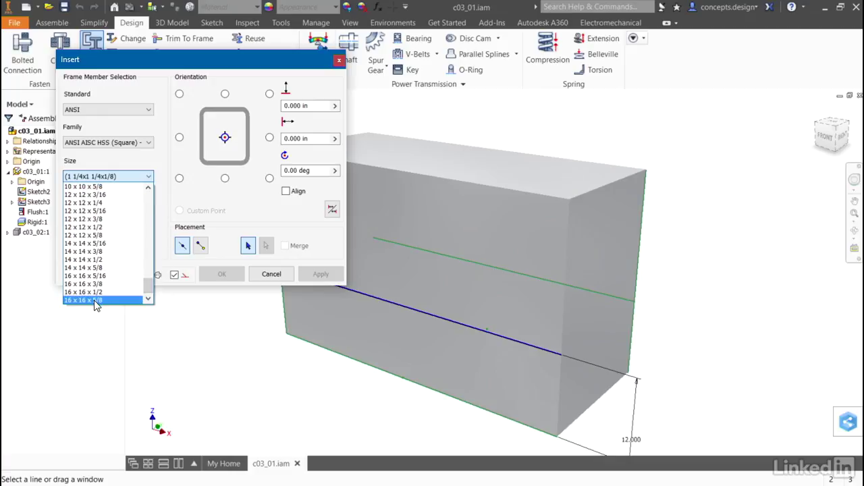
pyautogui.moveTo(148, 288); pyautogui.dragTo(149, 196)
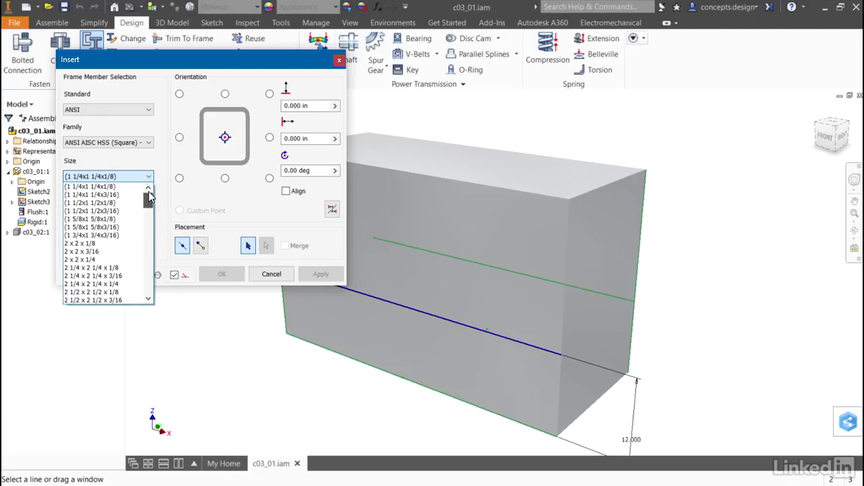
# Choose tube size 2 x 2 x 1/8 and anchor the profile at its bottom-right corner.
pyautogui.click(103, 244)
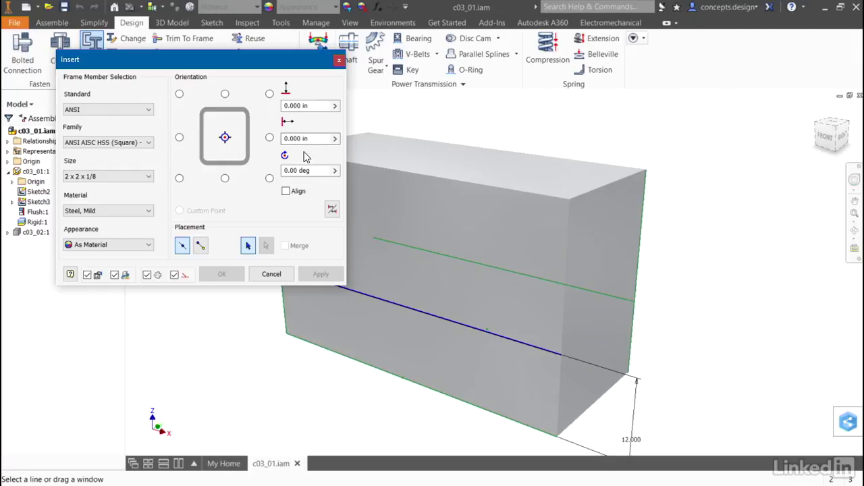
pyautogui.click(269, 179)
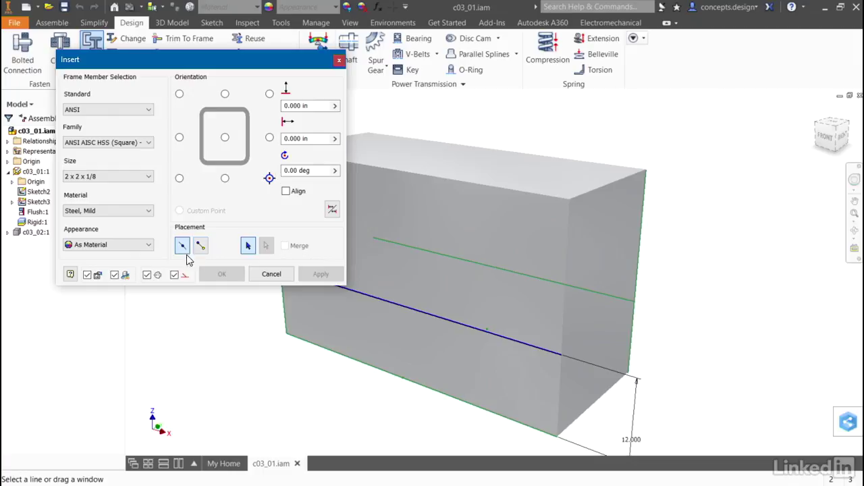
# Place a square-tube post on the box's left vertical edge, anchored bottom-left, and apply it.
pyautogui.moveTo(213, 334); pyautogui.dragTo(426, 227, button='middle')
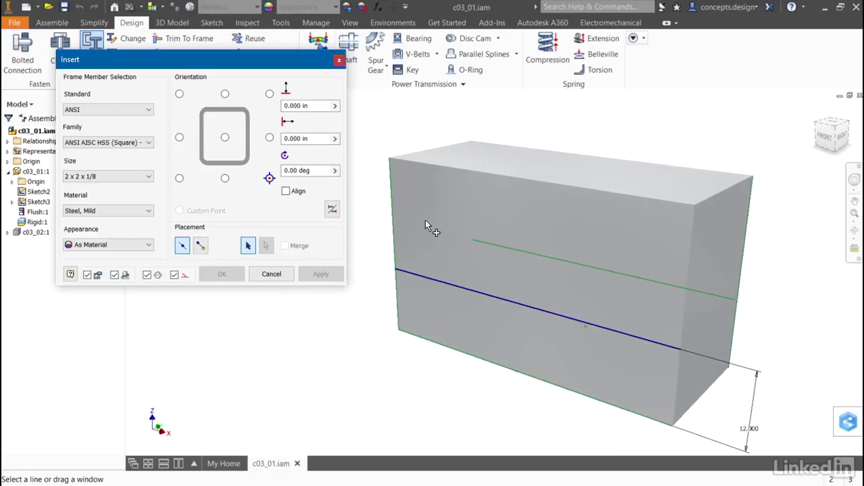
pyautogui.click(392, 210)
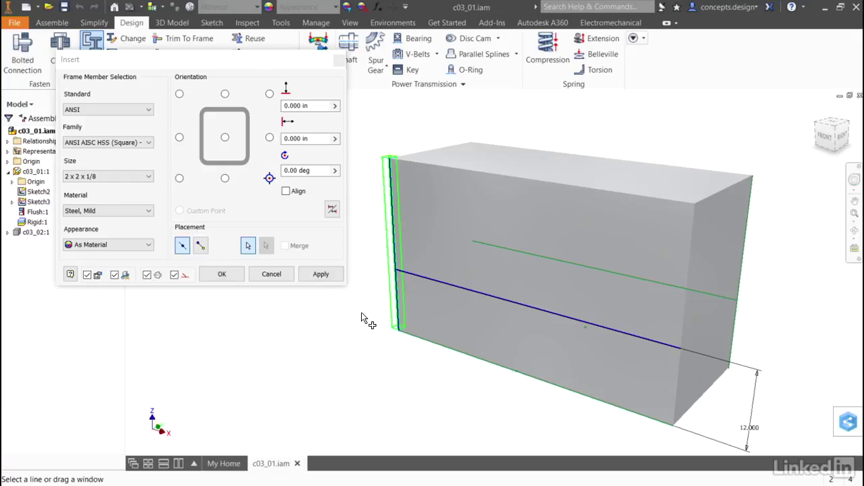
pyautogui.press('F6')
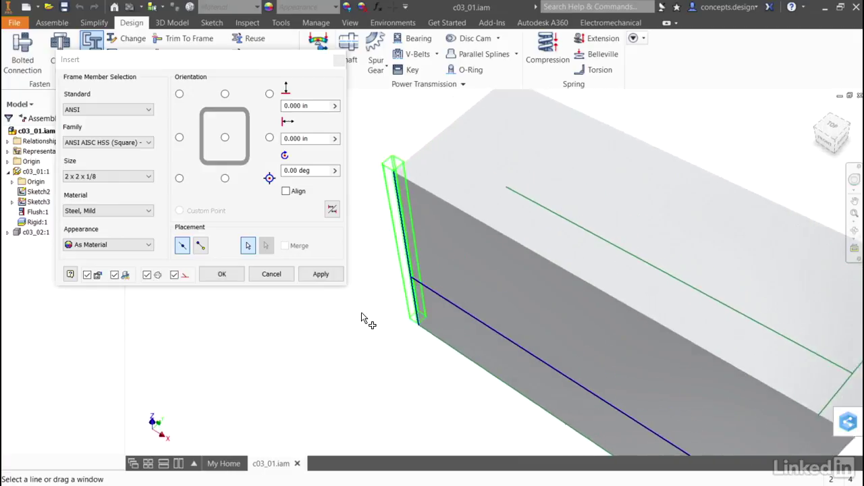
pyautogui.click(179, 178)
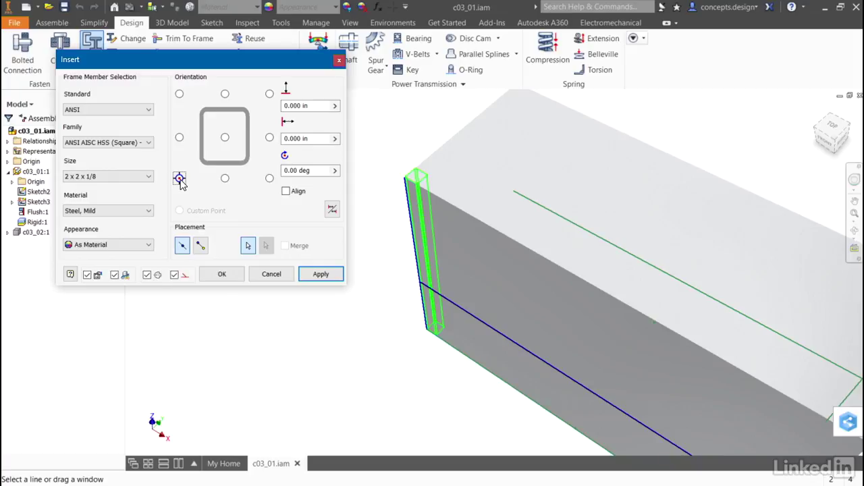
pyautogui.click(321, 274)
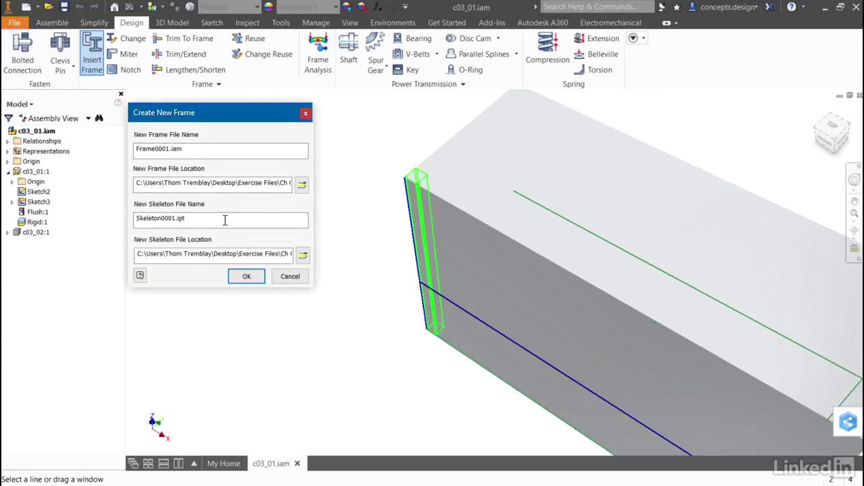
# Accept Frame0001.iam, Skeleton0001.ipt and the default file name for the first post.
pyautogui.click(136, 220)
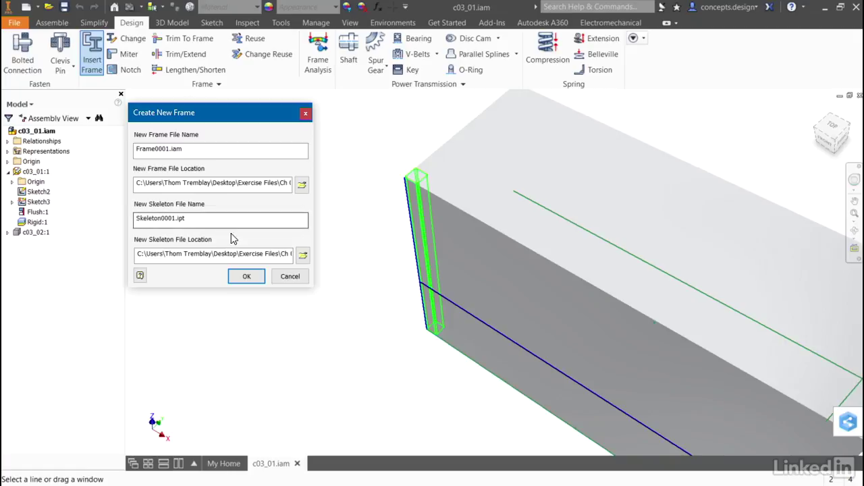
pyautogui.click(247, 276)
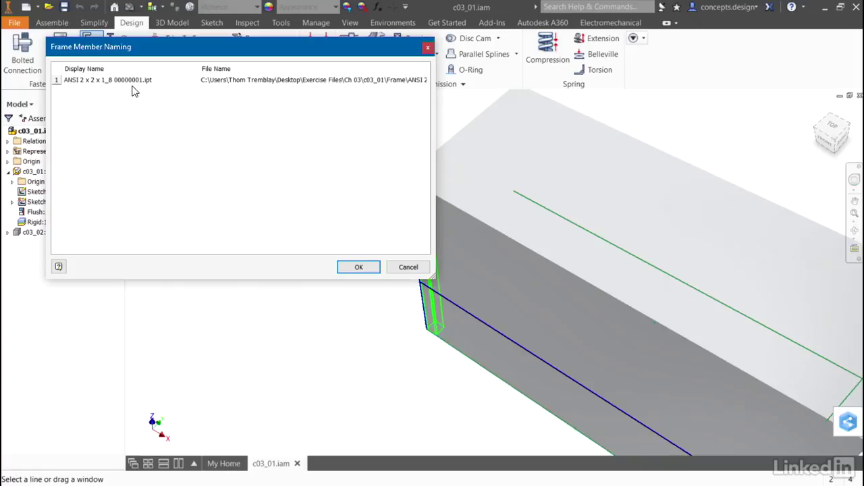
pyautogui.click(362, 268)
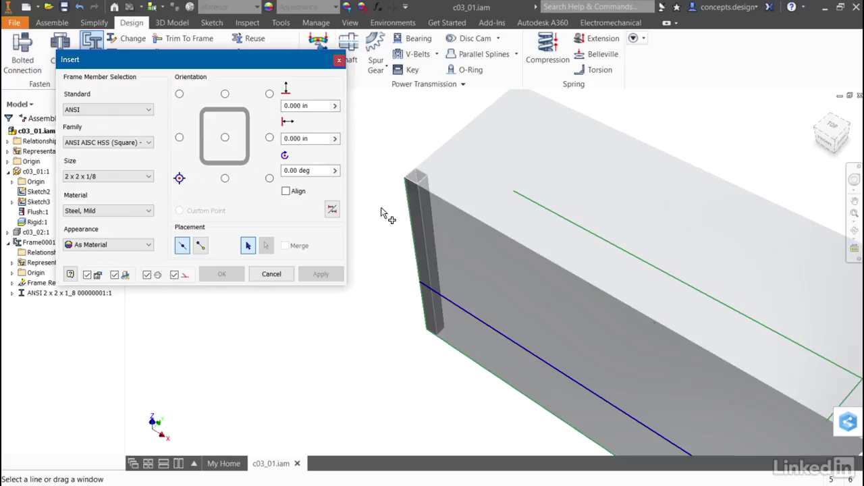
# Add a corner post on the rear vertical edge, anchored at its top-left corner.
pyautogui.click(413, 297)
pyautogui.click(515, 136)
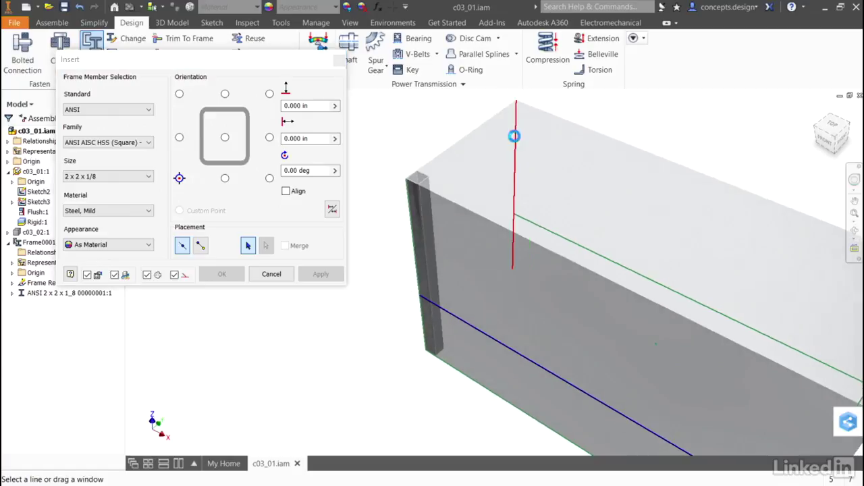
pyautogui.click(270, 179)
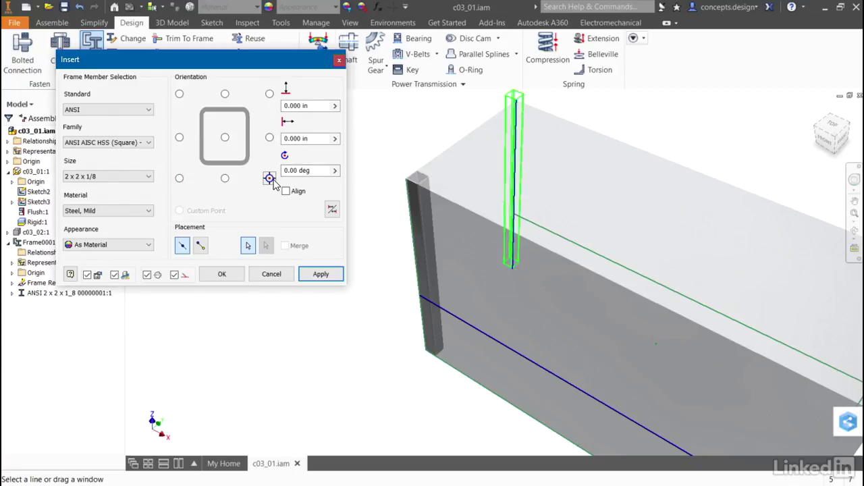
pyautogui.click(179, 94)
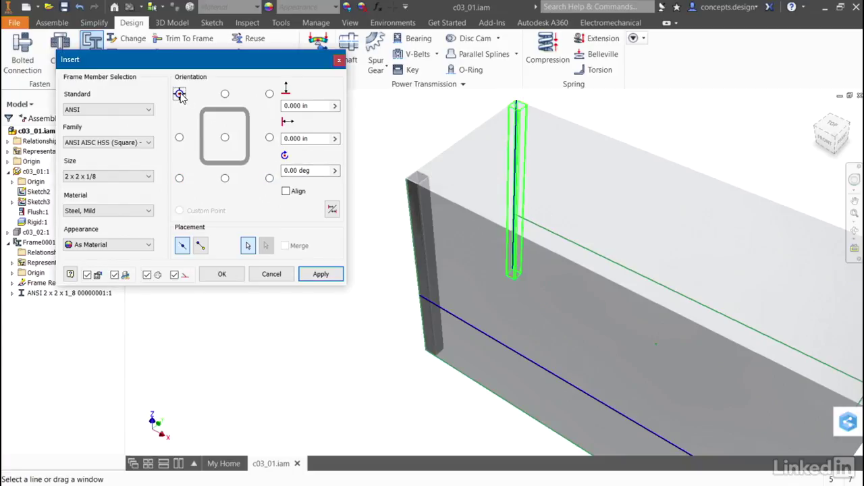
pyautogui.click(319, 275)
pyautogui.click(351, 268)
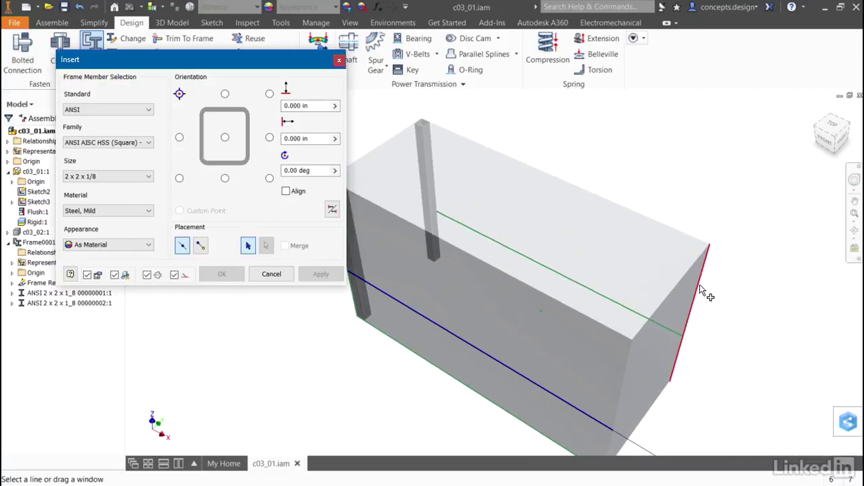
# Add a corner post on the right vertical edge, anchored at its bottom-right corner.
pyautogui.click(700, 286)
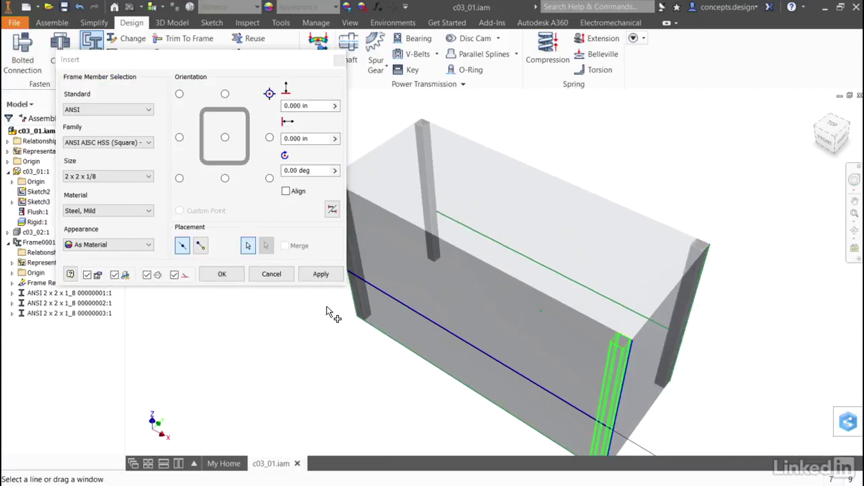
pyautogui.click(270, 179)
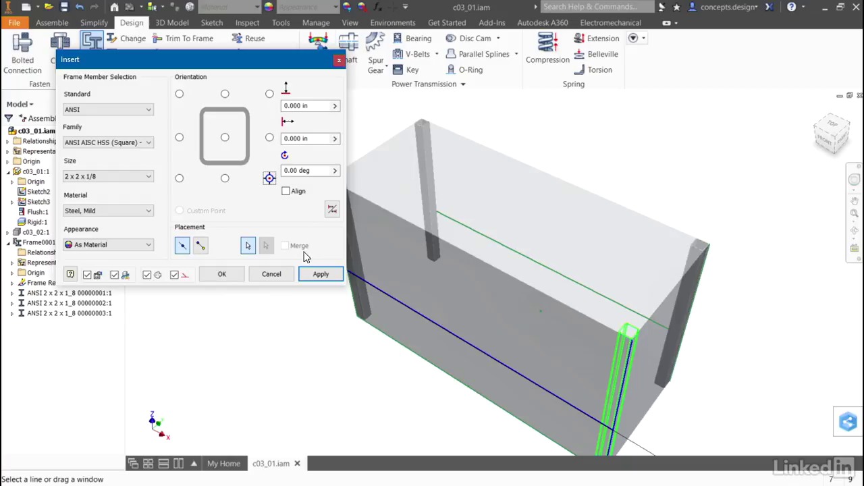
pyautogui.click(321, 274)
# Accept the post's file name, then try a two-point top member between top corners and cancel it.
pyautogui.click(359, 267)
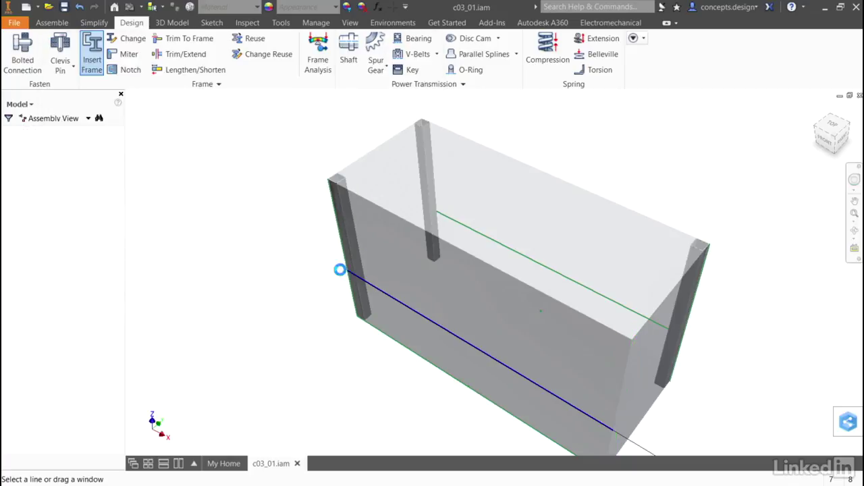
pyautogui.press('F6')
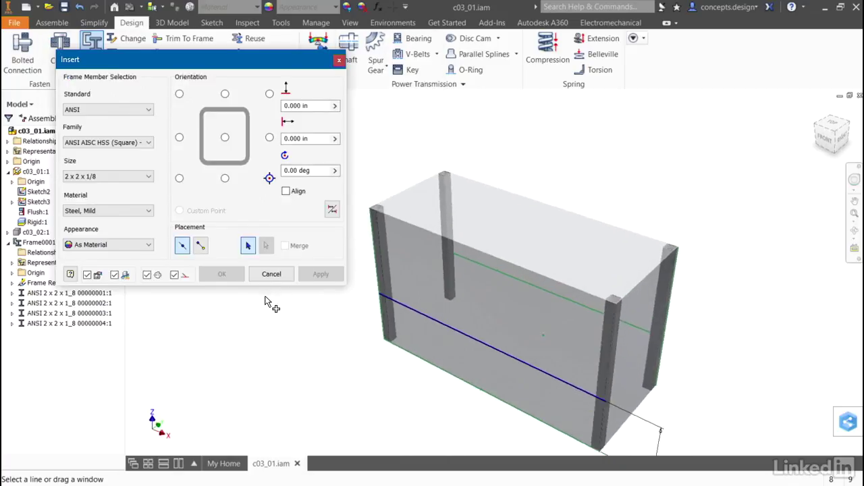
pyautogui.click(202, 247)
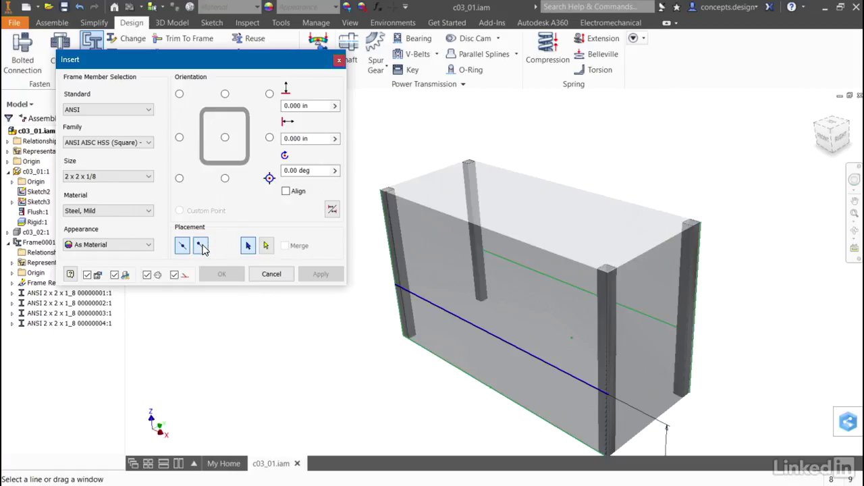
pyautogui.click(382, 191)
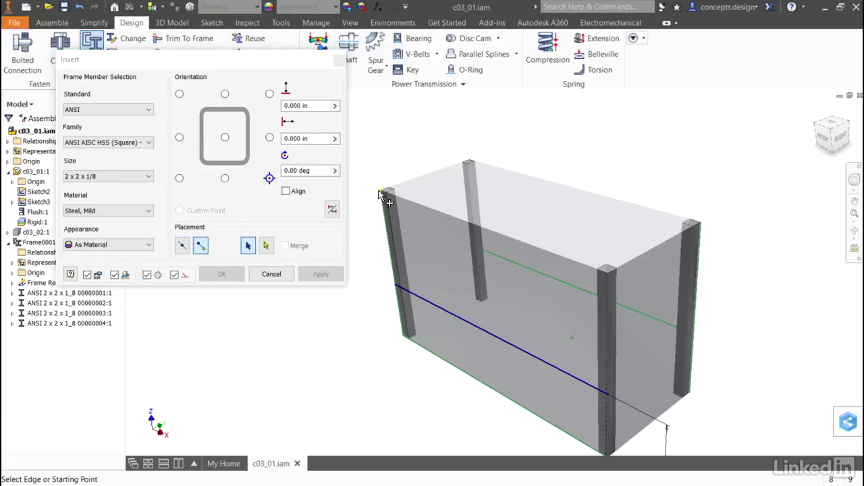
pyautogui.click(699, 224)
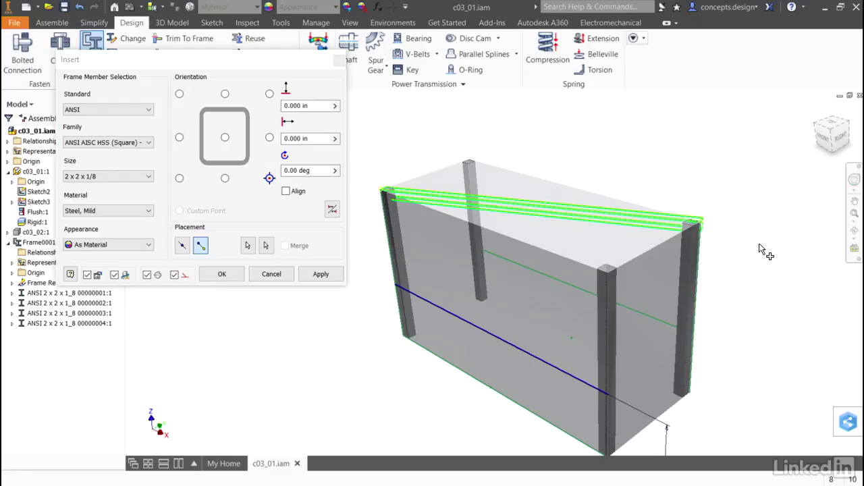
pyautogui.click(282, 278)
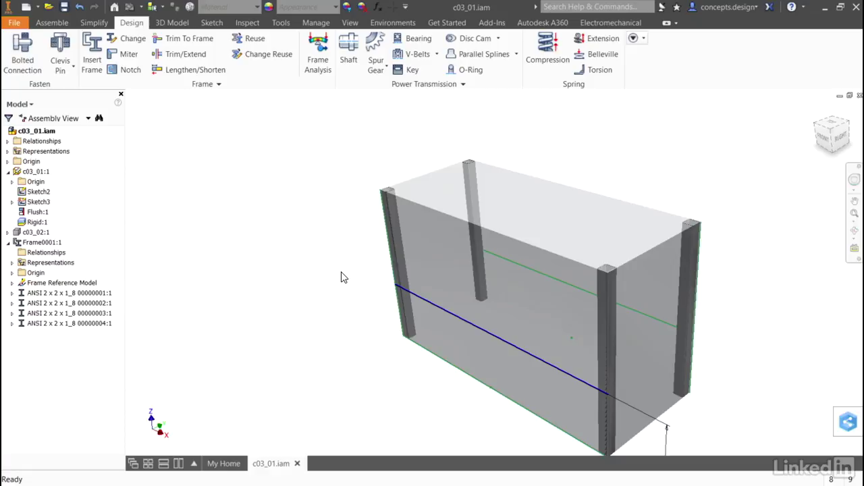
# Set up an ANSI L (Equal angles) L 2 x 2 x 1/8 member, bottom-left anchored, on the lower side edge.
pyautogui.click(92, 59)
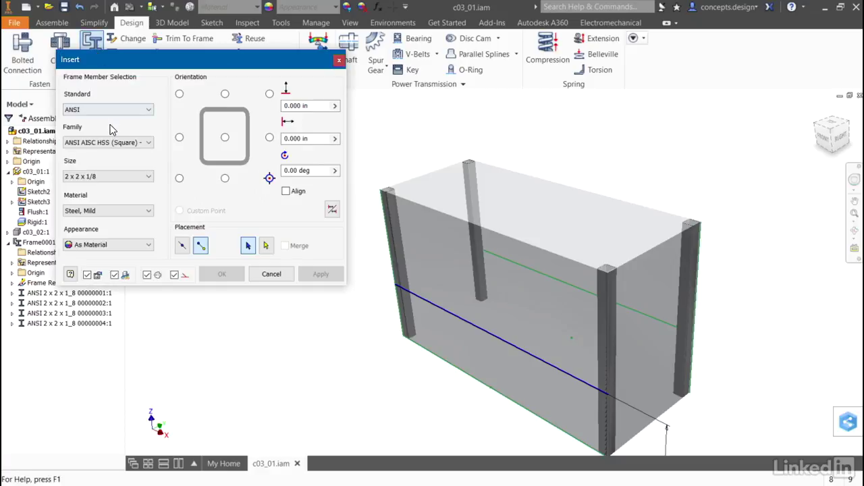
pyautogui.click(110, 149)
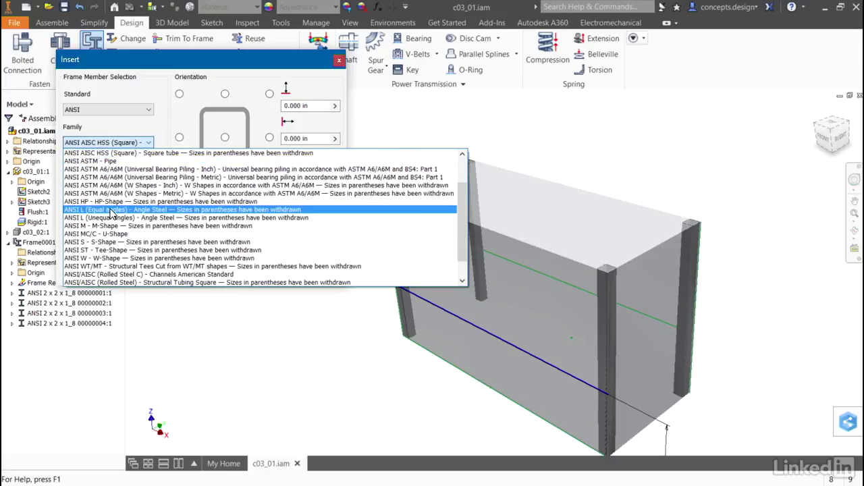
pyautogui.click(110, 210)
pyautogui.click(106, 176)
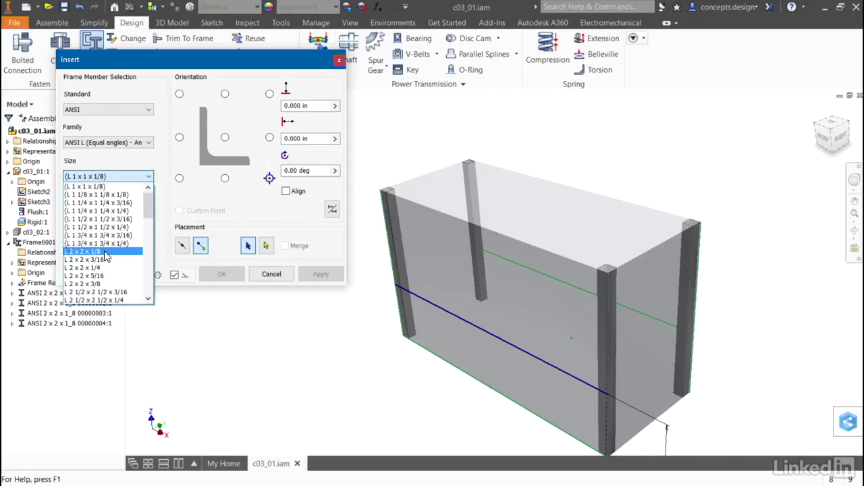
pyautogui.click(106, 252)
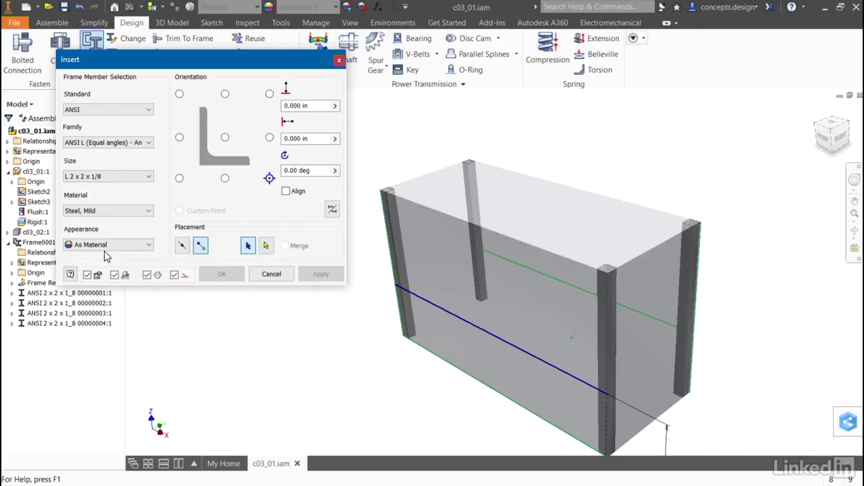
pyautogui.click(179, 179)
pyautogui.click(182, 245)
pyautogui.click(426, 307)
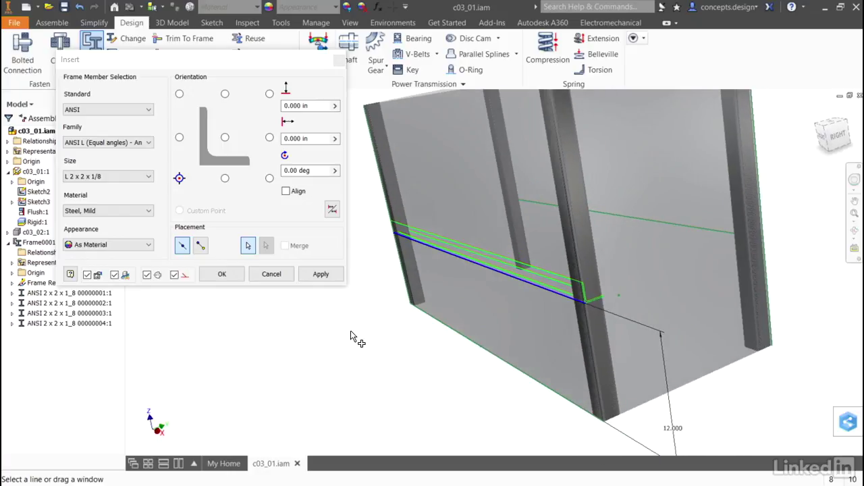
# Set the rail offsets to 2 in and create the first angle rail with its default name.
pyautogui.click(297, 139)
pyautogui.write('2')
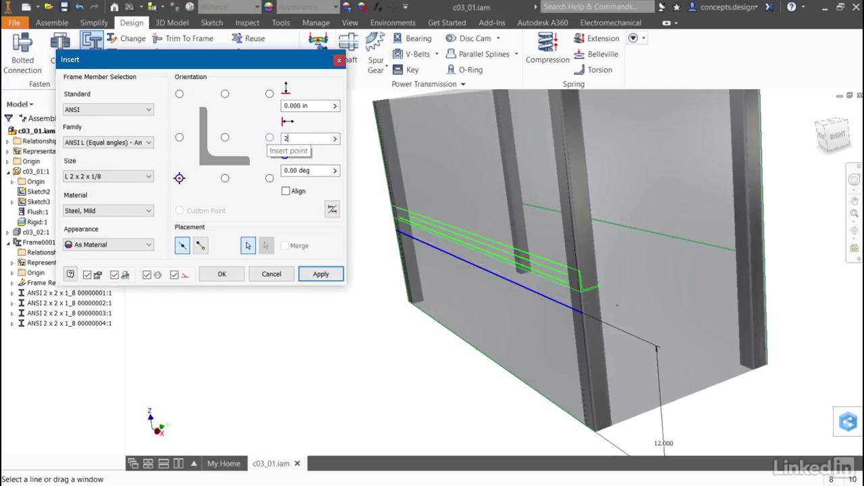
pyautogui.doubleClick(278, 139)
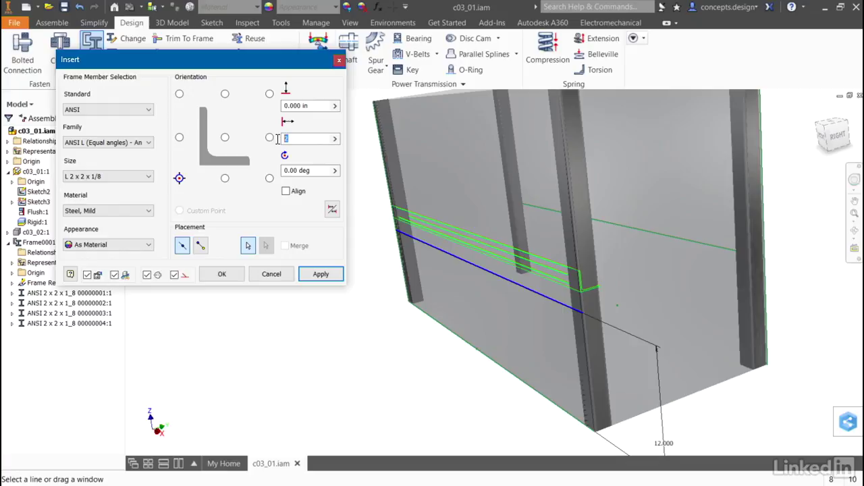
pyautogui.write('0')
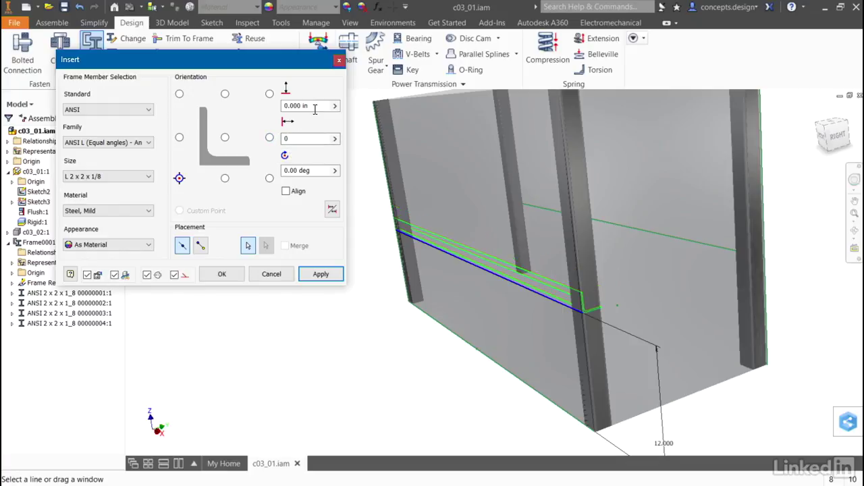
pyautogui.moveTo(310, 106); pyautogui.dragTo(264, 107)
pyautogui.write('2')
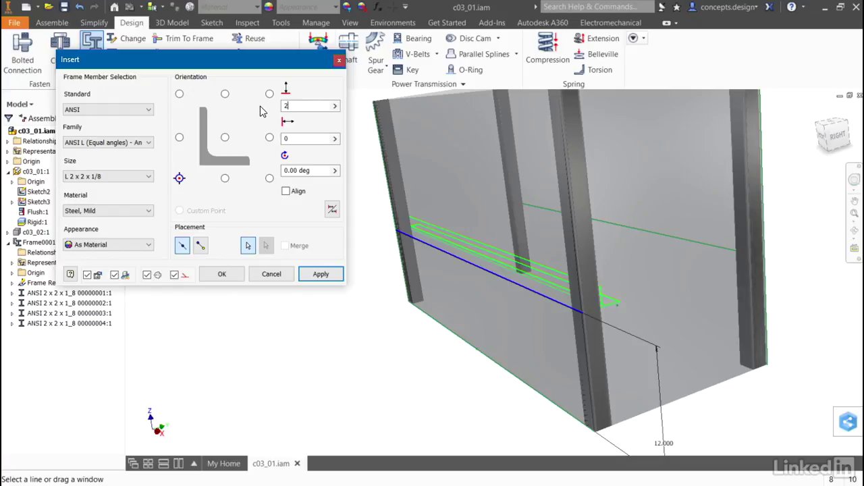
pyautogui.click(322, 272)
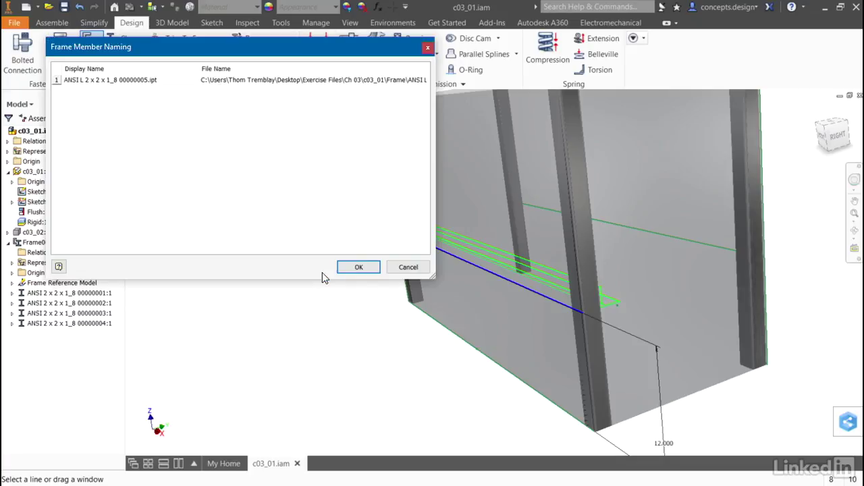
pyautogui.click(352, 269)
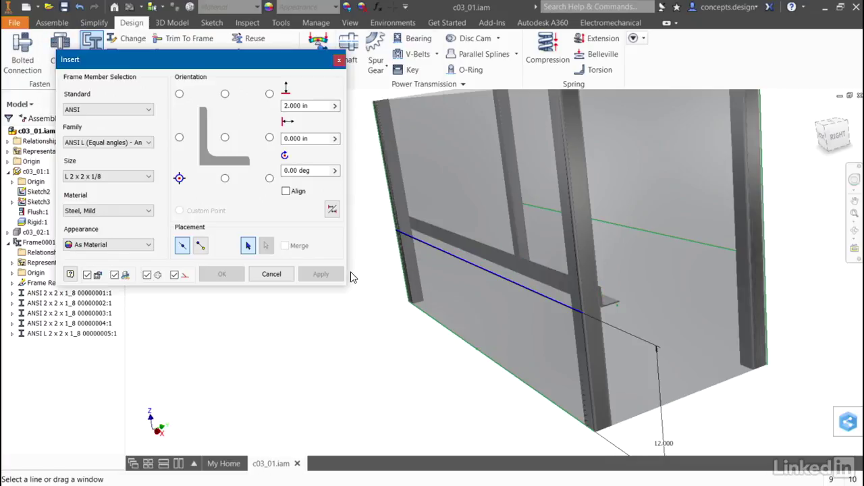
# Add a second angle rail on the opposite side edge, rotated 90°.
pyautogui.click(617, 239)
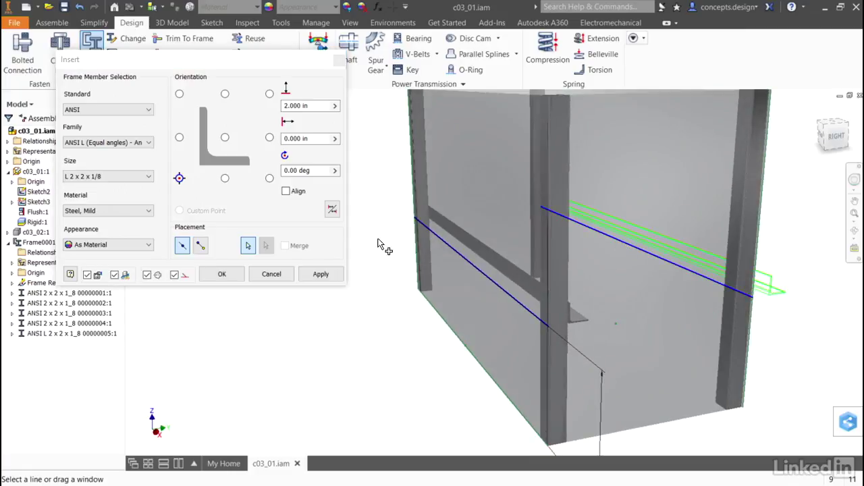
pyautogui.click(331, 210)
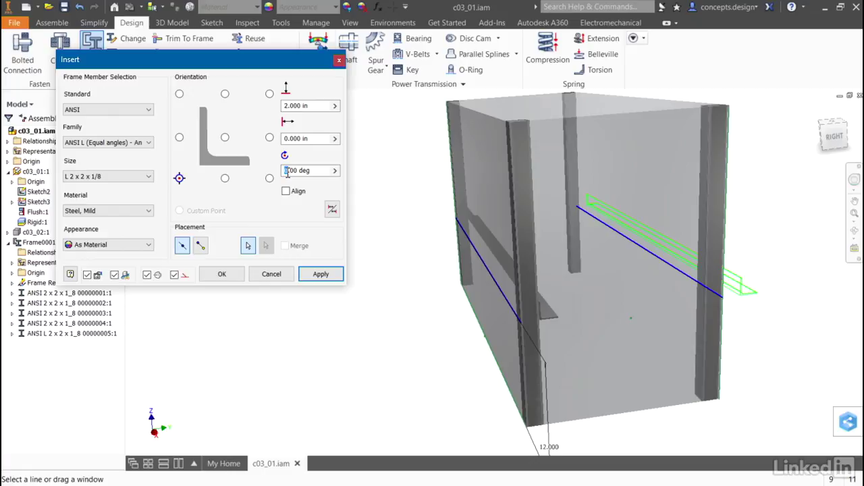
pyautogui.write('90')
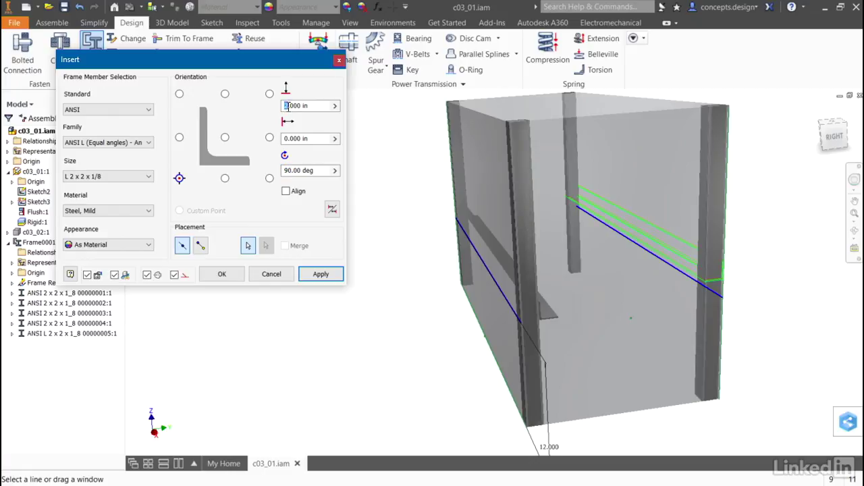
pyautogui.click(286, 138)
pyautogui.click(311, 274)
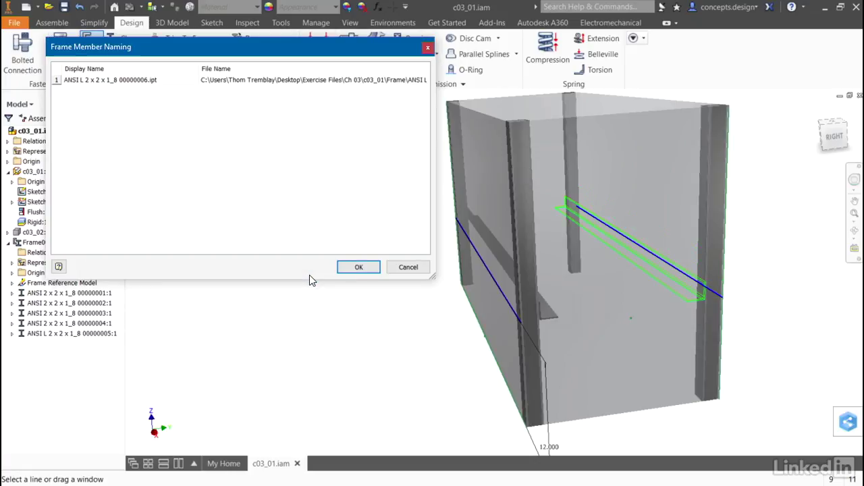
pyautogui.click(358, 267)
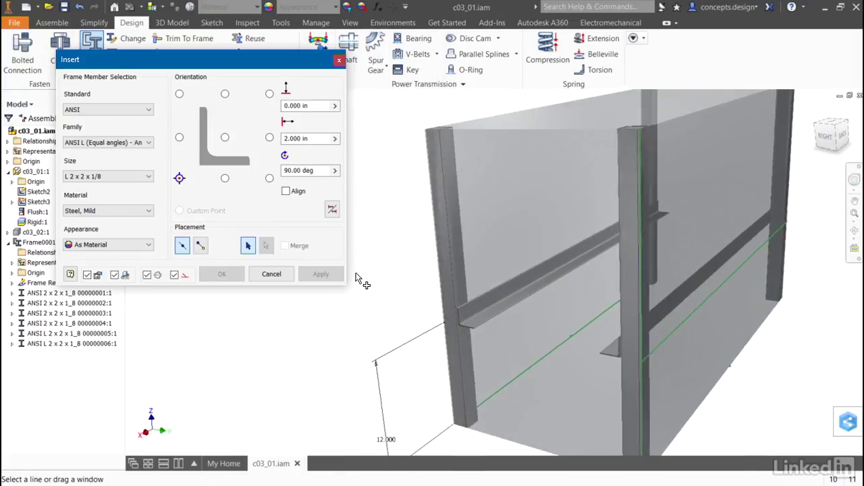
# Insert a two-point angle rail between points on two corner posts with an edited rotation.
pyautogui.click(201, 244)
pyautogui.click(451, 322)
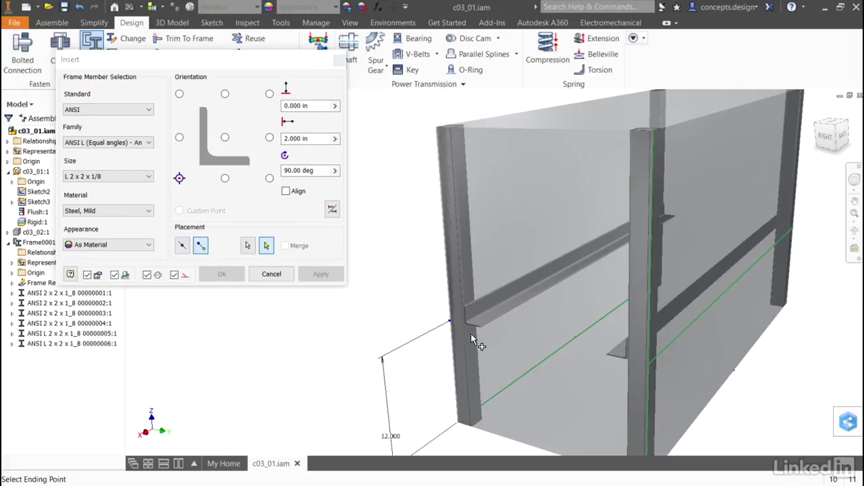
pyautogui.click(647, 366)
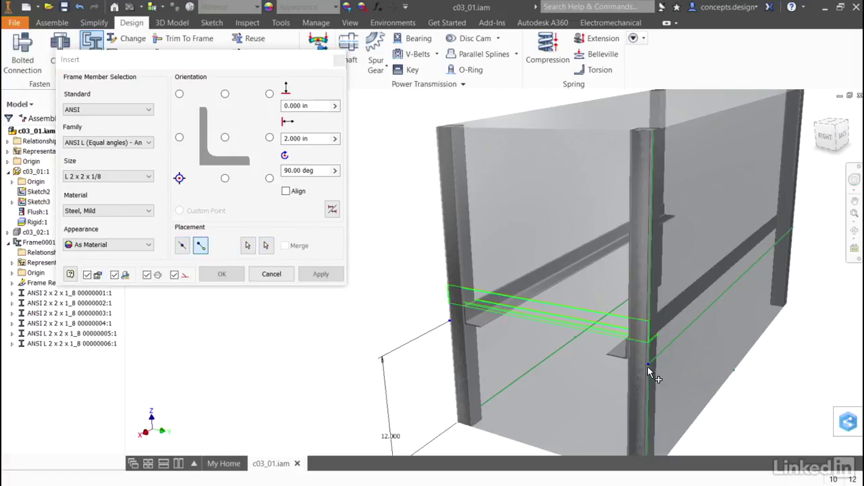
pyautogui.click(285, 171)
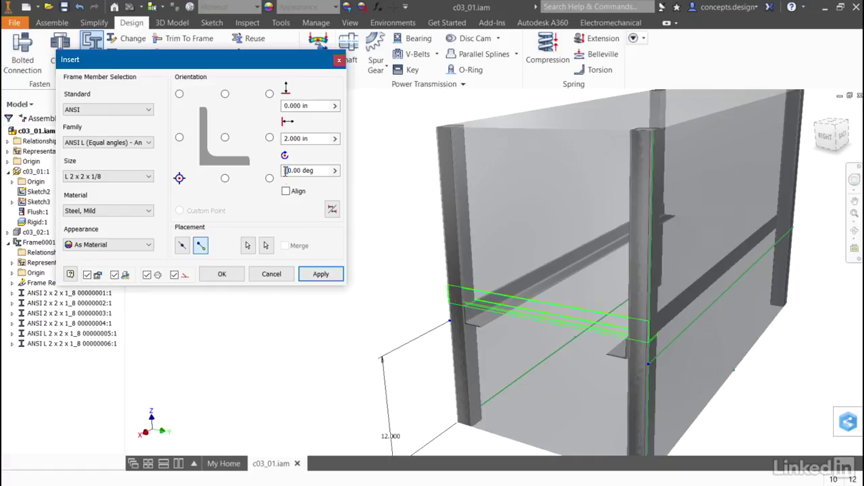
pyautogui.write('9')
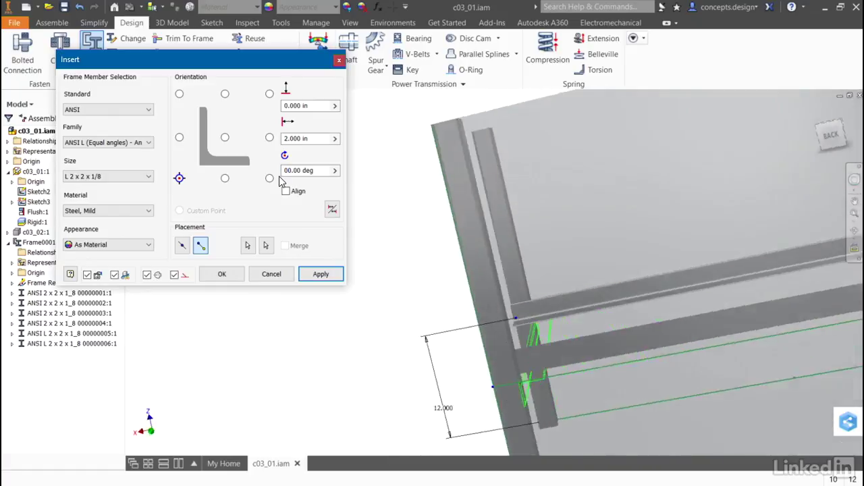
pyautogui.click(319, 274)
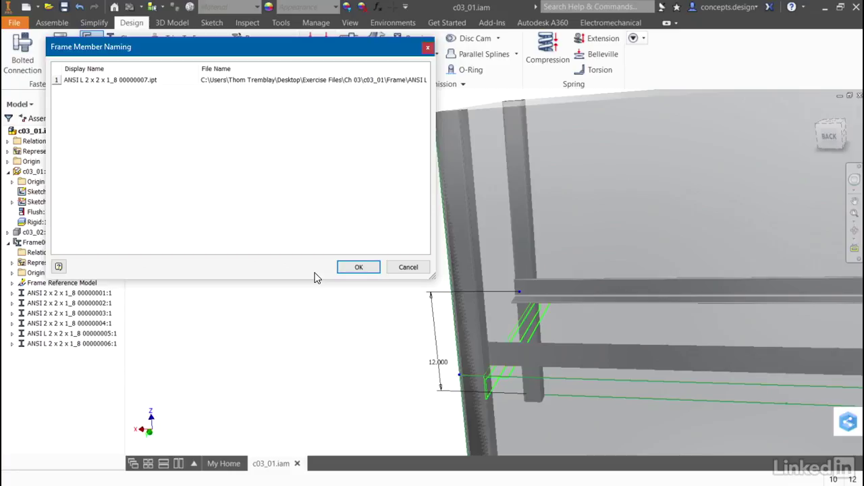
pyautogui.click(354, 269)
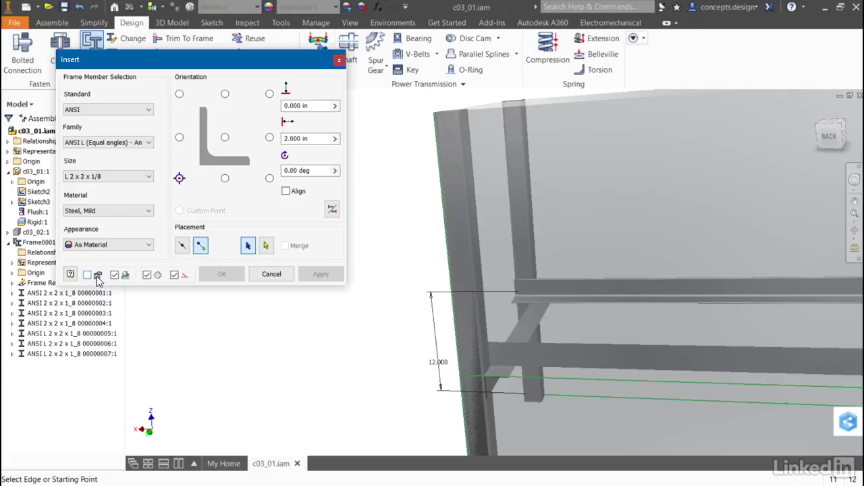
# Add another two-point angle rail to the corner post, rotated 180°.
pyautogui.press('Home')
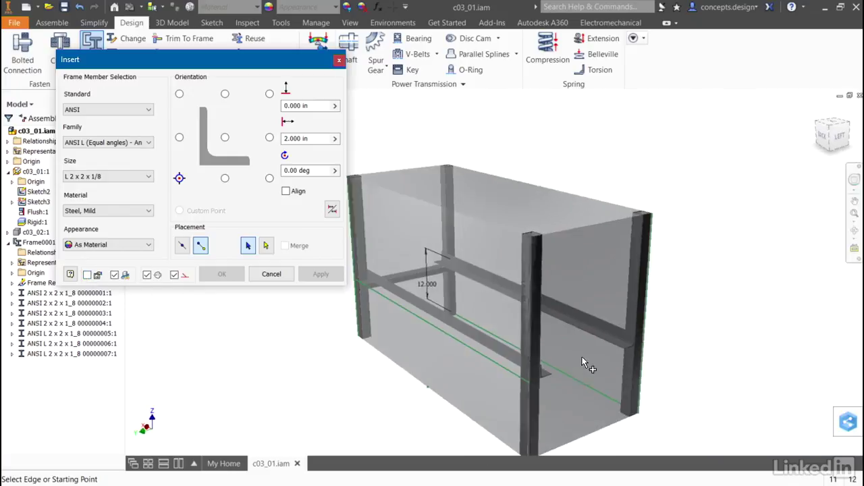
pyautogui.click(526, 386)
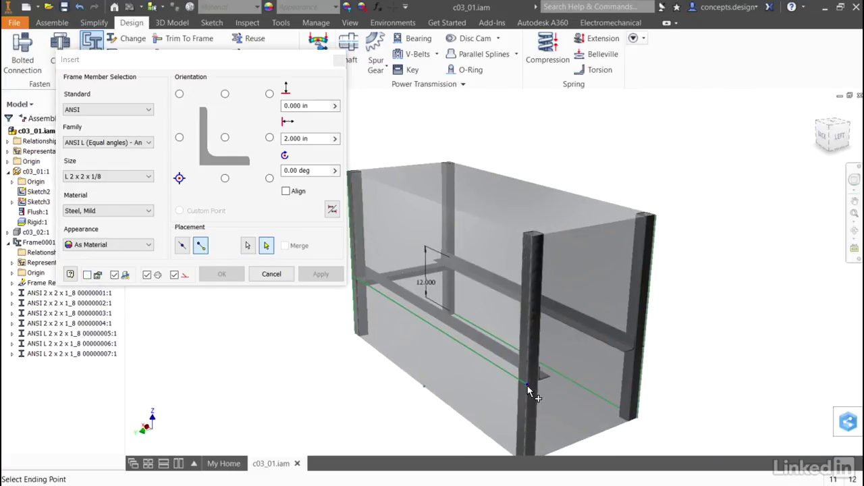
pyautogui.click(645, 352)
pyautogui.scroll(-3, 646, 374)
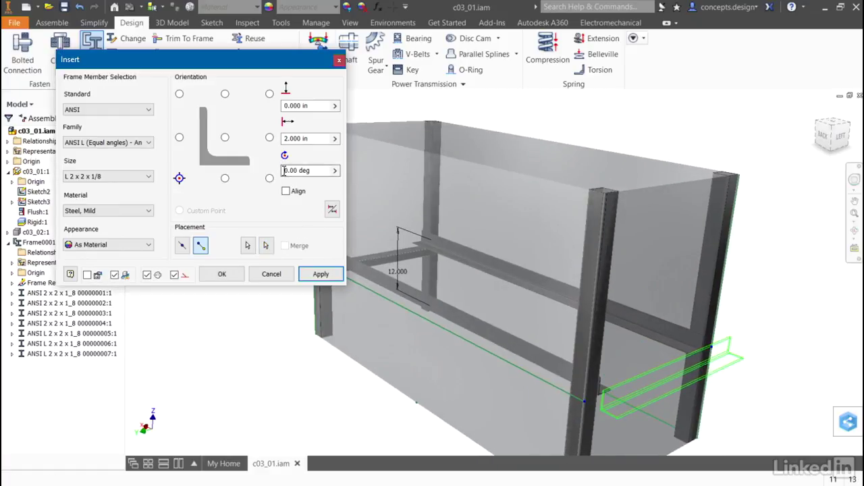
pyautogui.write('18')
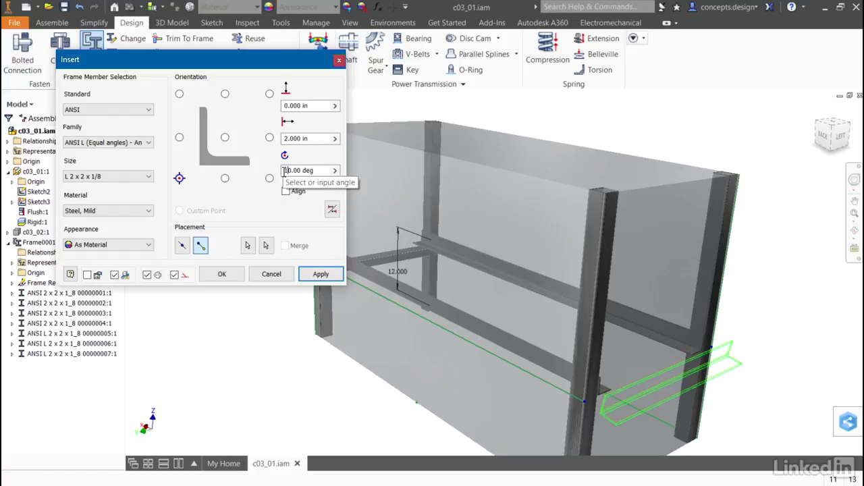
pyautogui.keyDown('shift'); pyautogui.moveTo(639, 206); pyautogui.dragTo(672, 225, button='middle'); pyautogui.keyUp('shift')
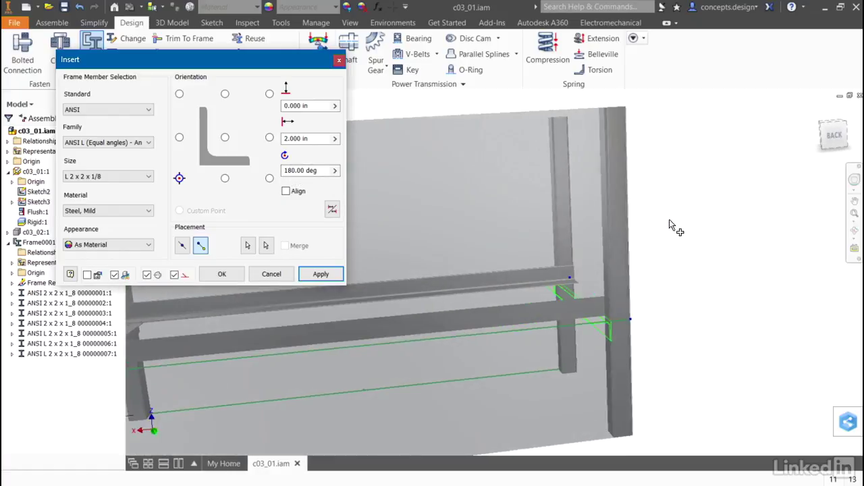
pyautogui.click(308, 275)
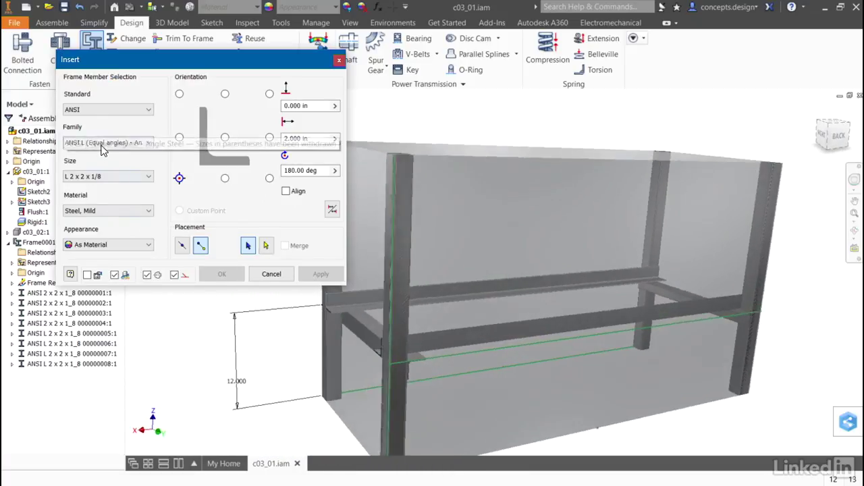
# Switch the member to ANSI AISC HSS (Rectangular) 2 x 1 x 1/8 with single-edge placement.
pyautogui.click(103, 143)
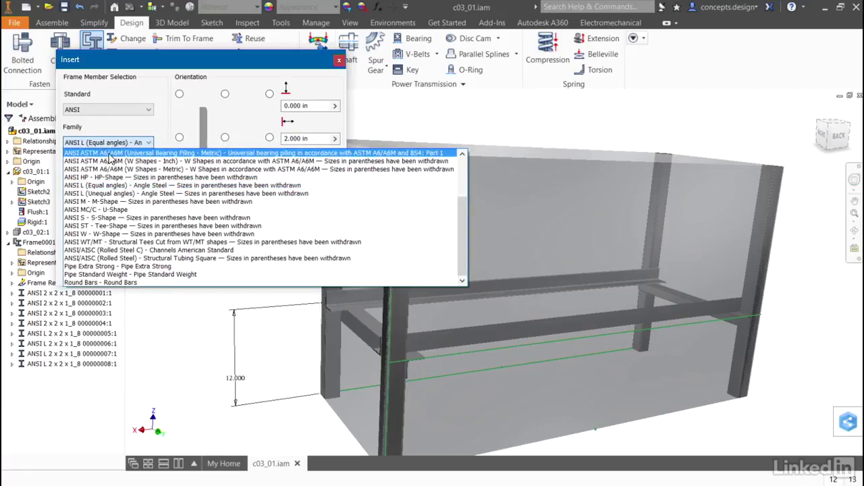
pyautogui.scroll(3, 154, 189)
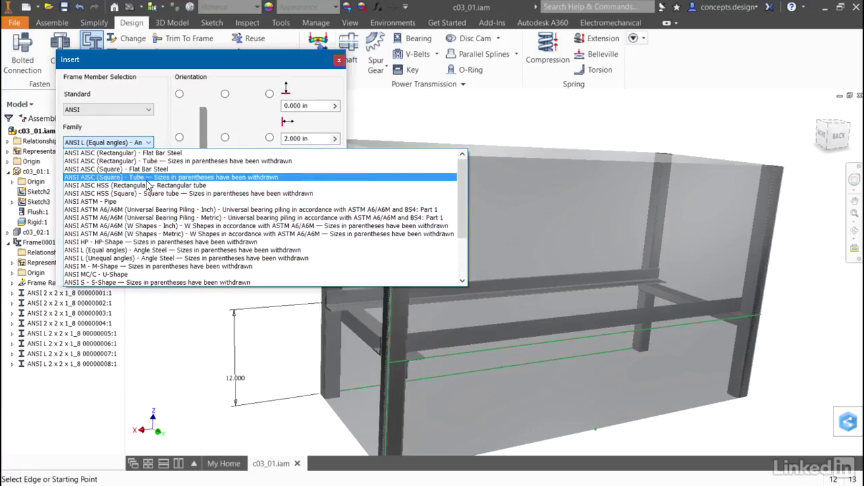
pyautogui.click(133, 185)
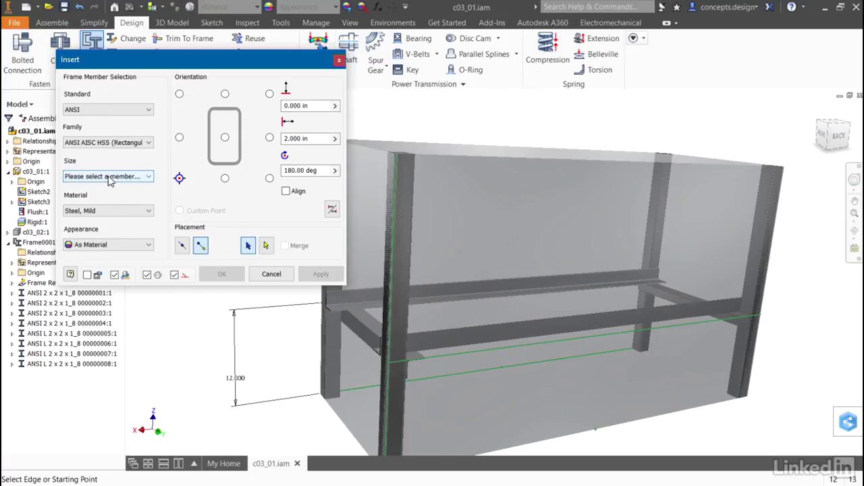
pyautogui.click(108, 177)
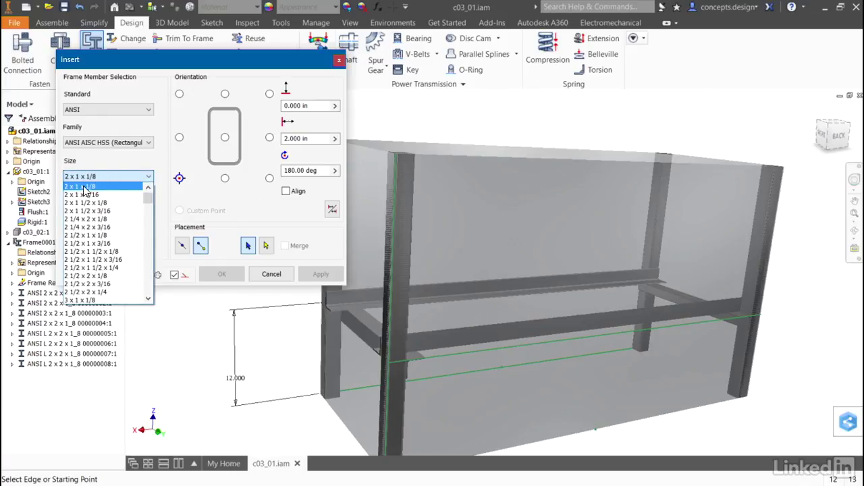
pyautogui.click(83, 187)
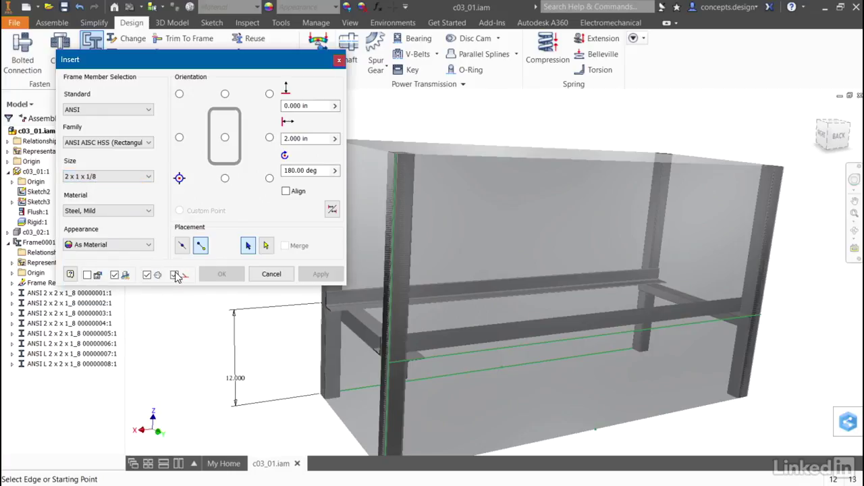
pyautogui.click(182, 247)
# Insert the first rectangular tube on a side top edge, anchored at its top-right corner.
pyautogui.keyDown('shift'); pyautogui.moveTo(385, 114); pyautogui.dragTo(443, 197, button='middle'); pyautogui.keyUp('shift')
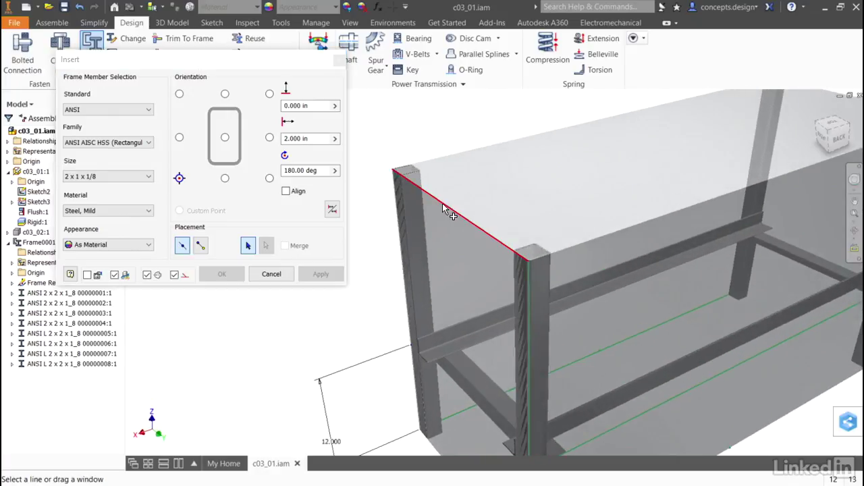
pyautogui.click(447, 208)
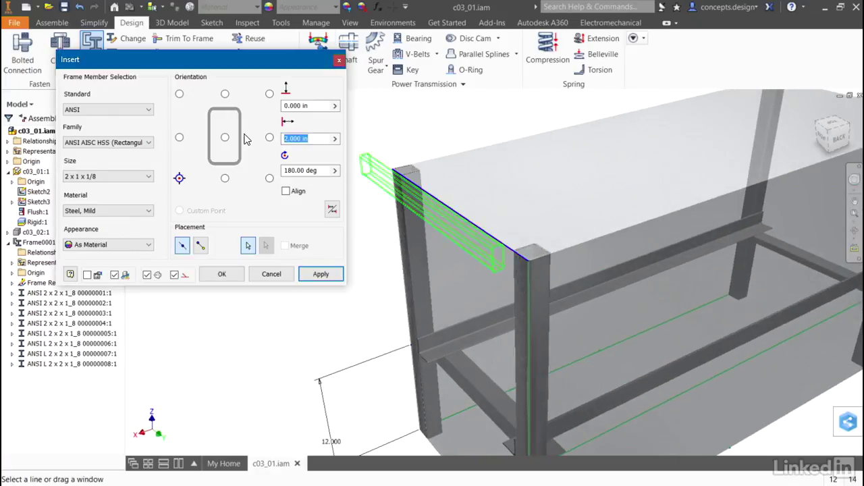
pyautogui.write('0')
pyautogui.click(269, 178)
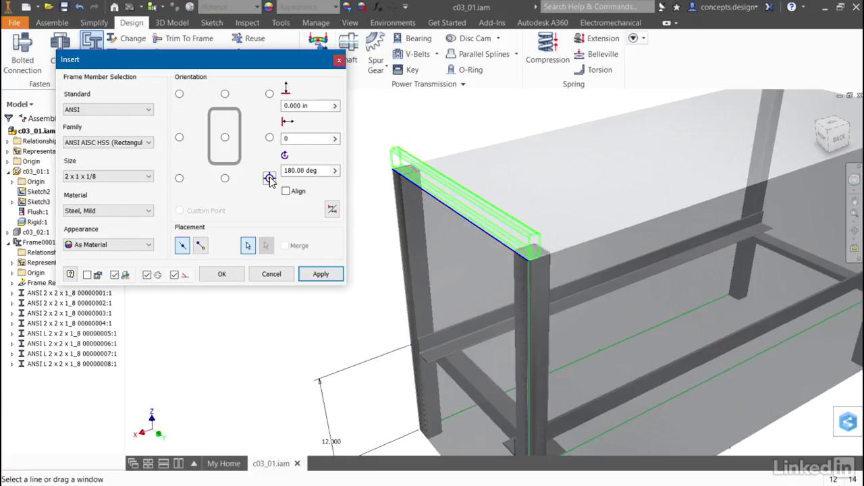
pyautogui.click(179, 94)
pyautogui.click(270, 94)
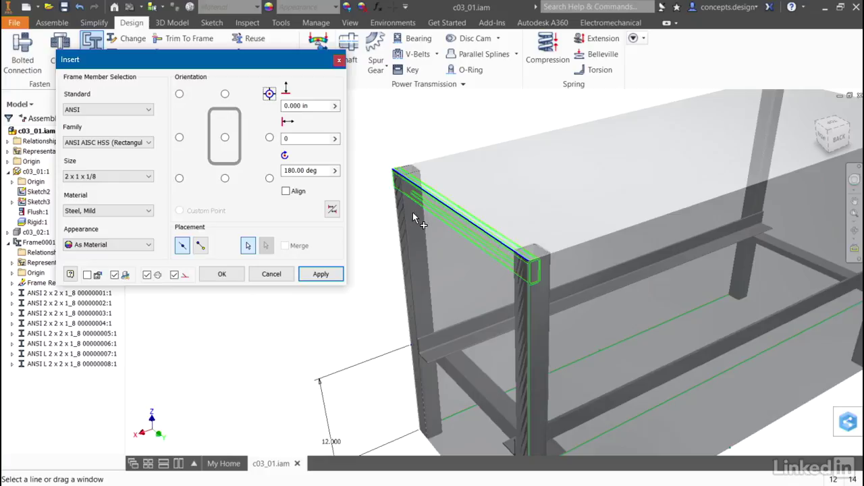
pyautogui.click(330, 276)
# Insert a second tube on the next top edge, rotated 90° and anchored bottom-right.
pyautogui.click(453, 169)
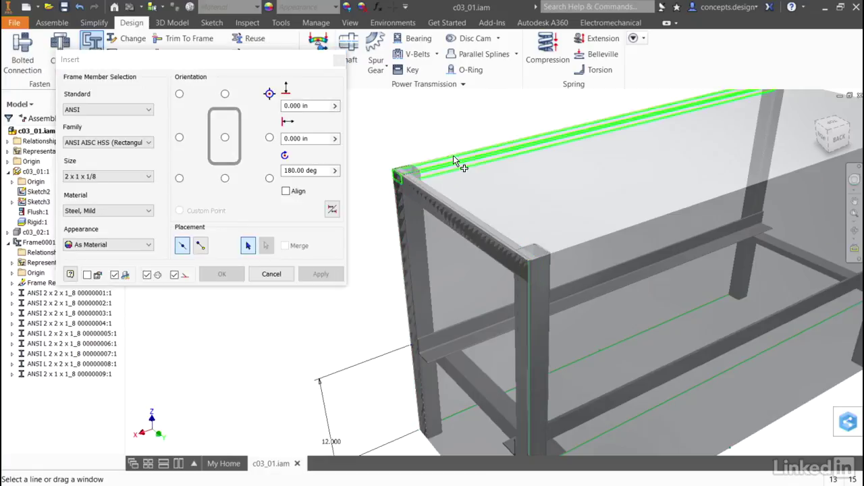
pyautogui.doubleClick(284, 171)
pyautogui.write('90')
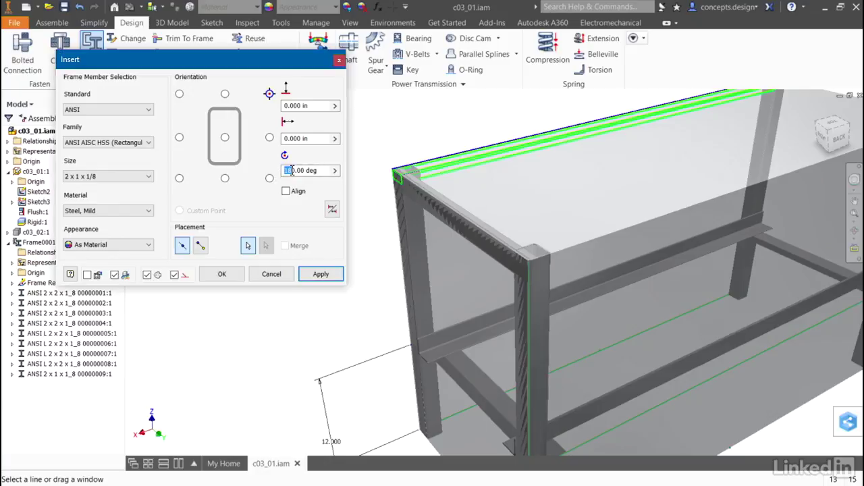
pyautogui.click(269, 179)
pyautogui.click(321, 274)
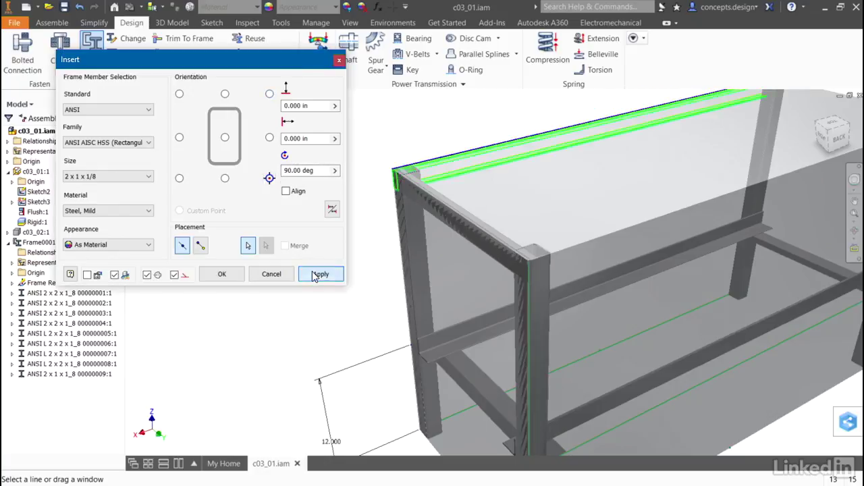
pyautogui.moveTo(664, 154); pyautogui.dragTo(567, 181, button='middle')
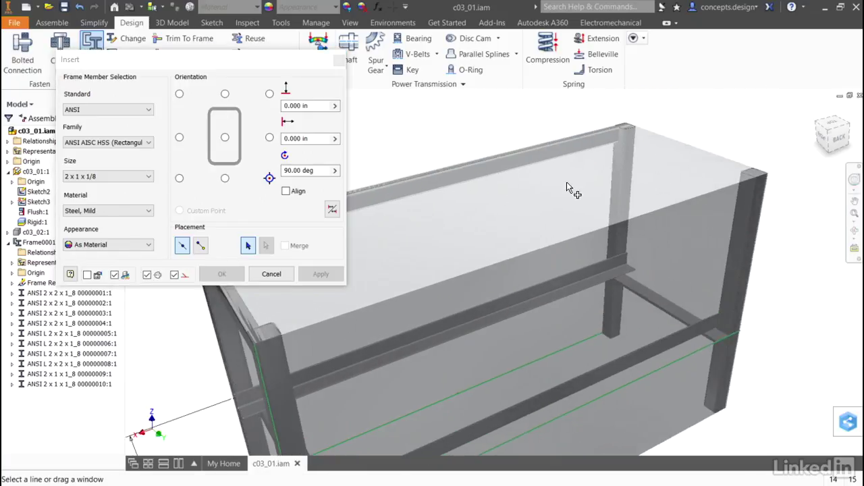
# Insert a tube along the rear top edge with rotation reset to 0°.
pyautogui.click(677, 144)
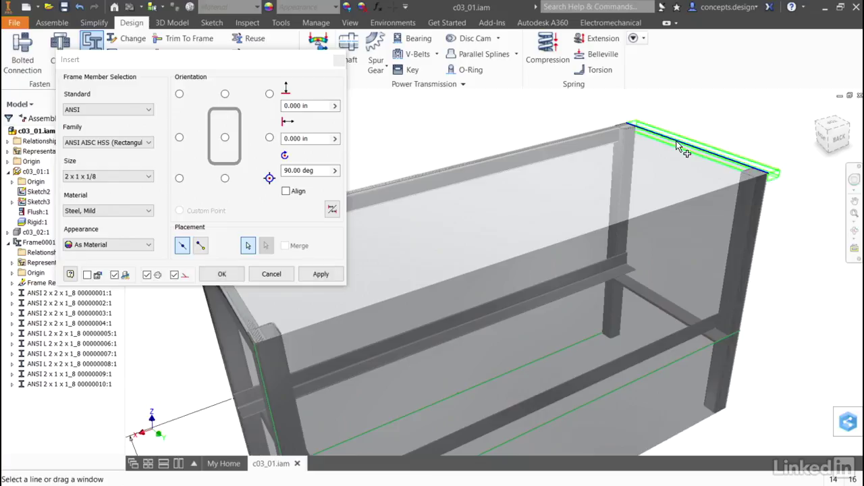
pyautogui.click(282, 171)
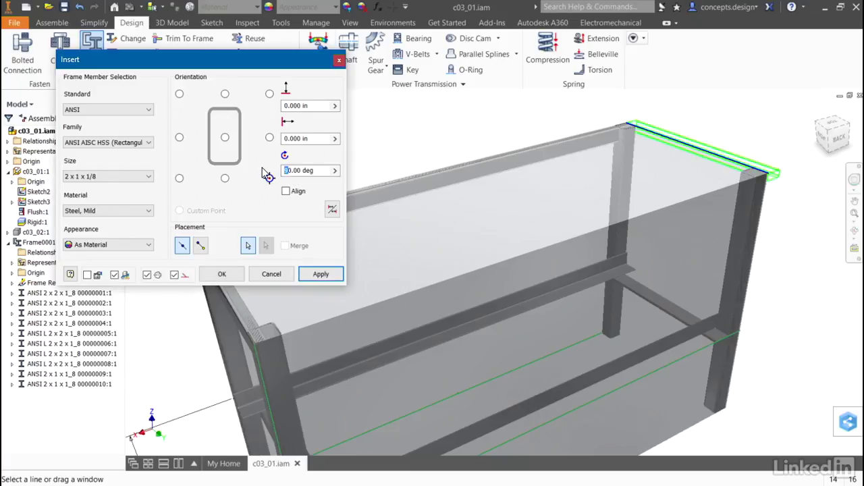
pyautogui.press('Delete')
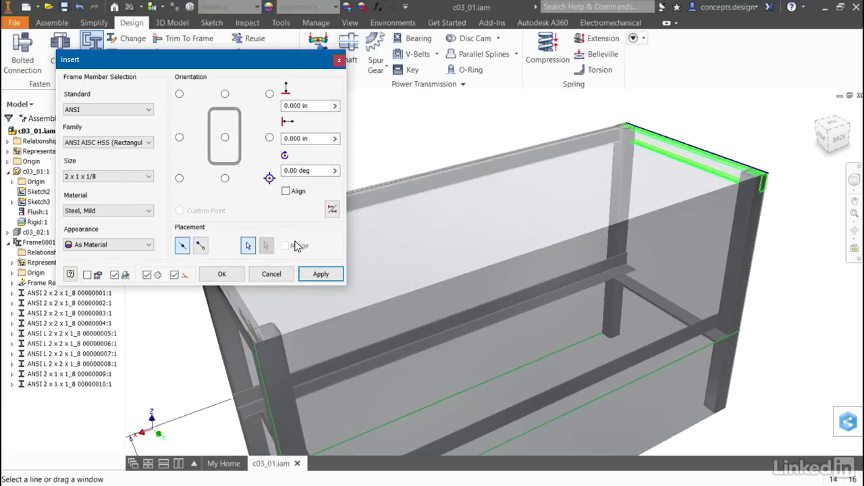
pyautogui.click(312, 277)
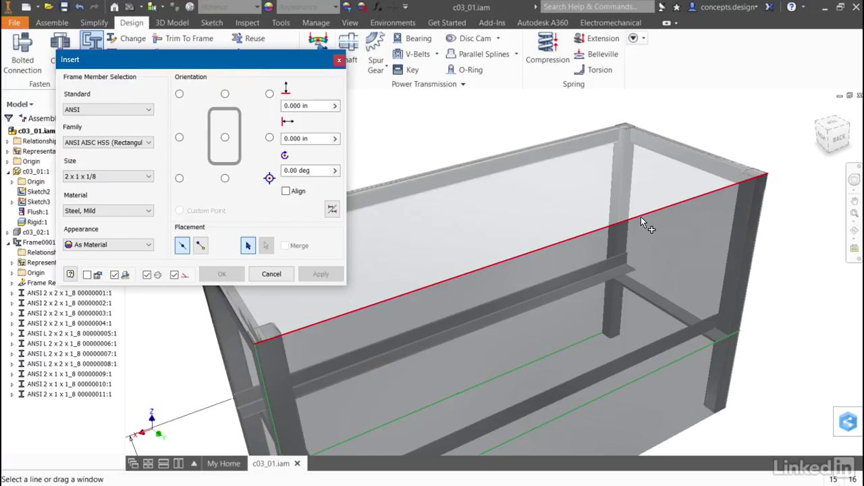
# Insert the final tube on the front top edge, rotated 90° and anchored top-left.
pyautogui.click(638, 219)
pyautogui.click(285, 171)
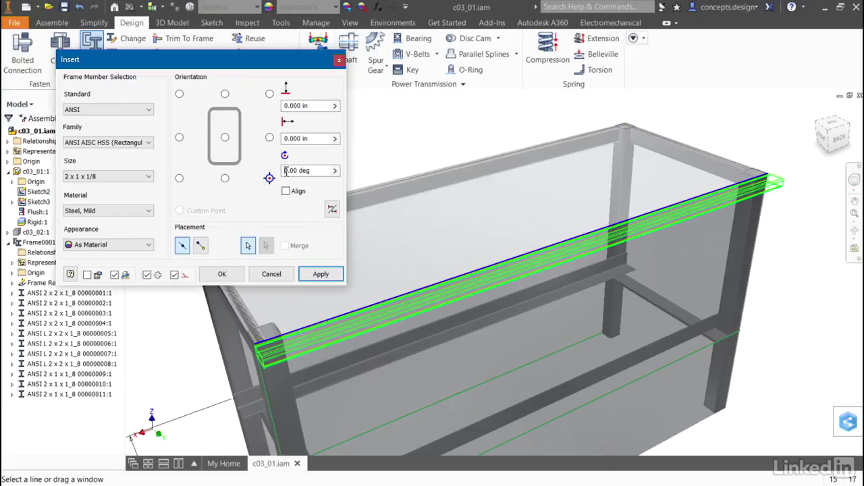
pyautogui.write('9')
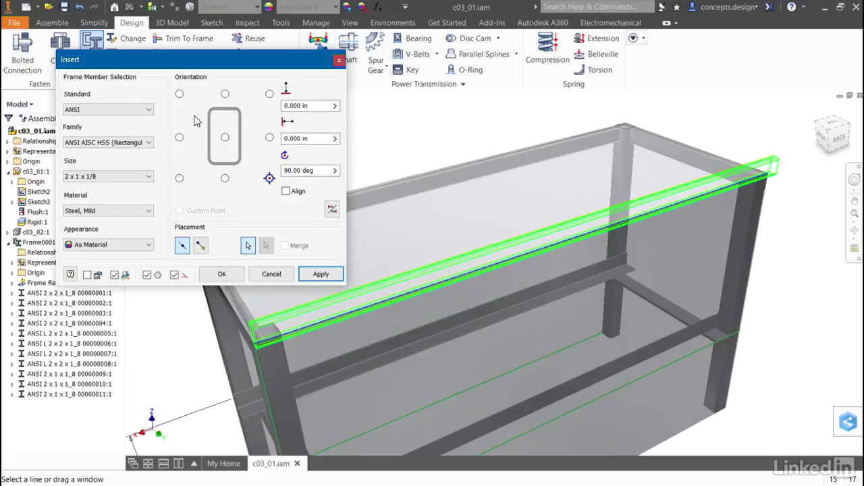
pyautogui.click(179, 93)
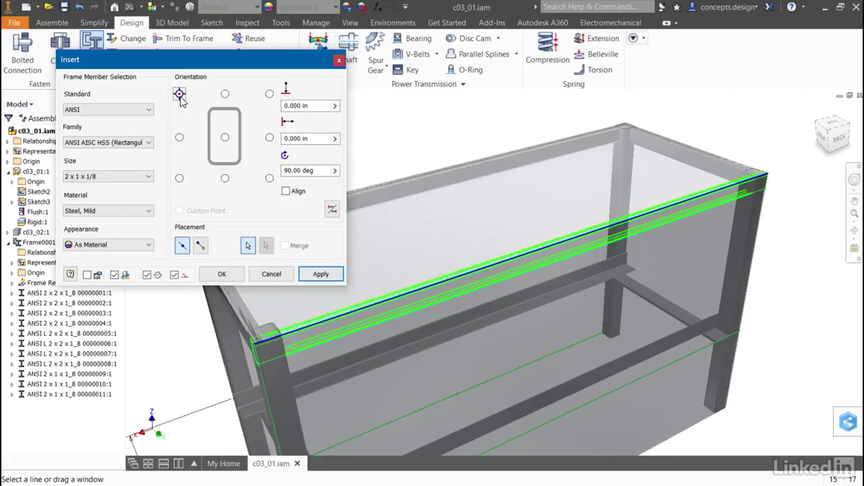
pyautogui.click(226, 274)
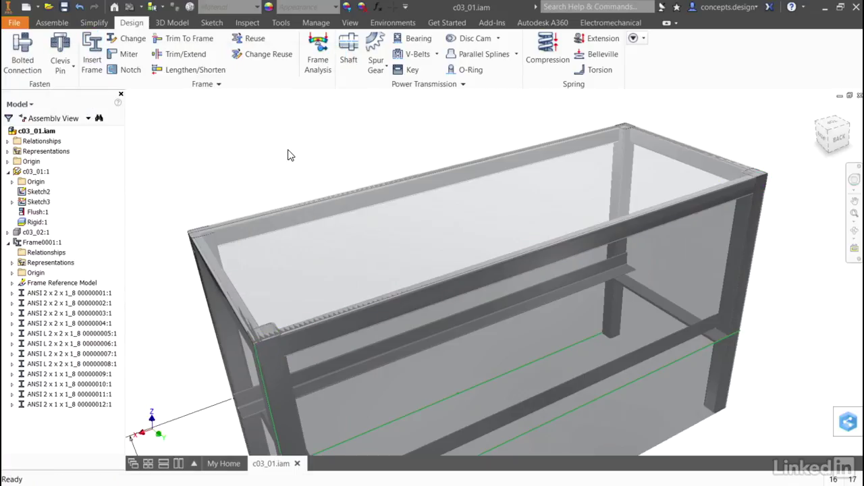
# Return to the Home view and turn off visibility of skeleton part c03_01:1 in the browser.
pyautogui.press('F6')
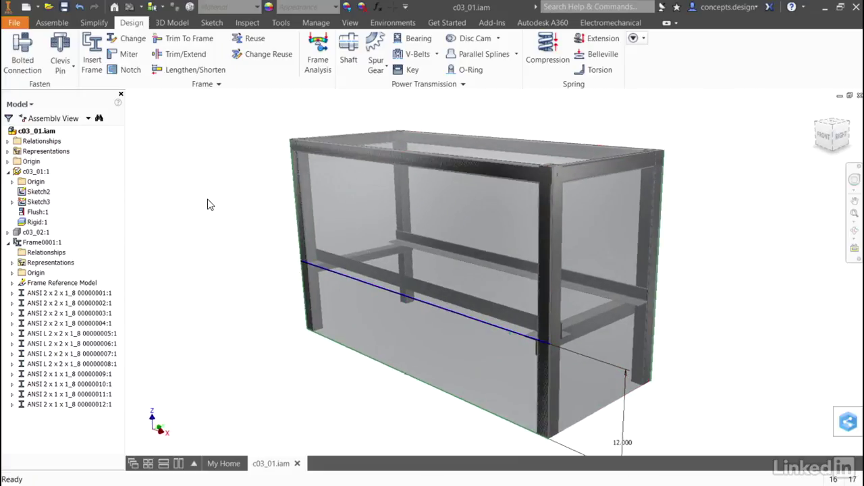
pyautogui.rightClick(30, 173)
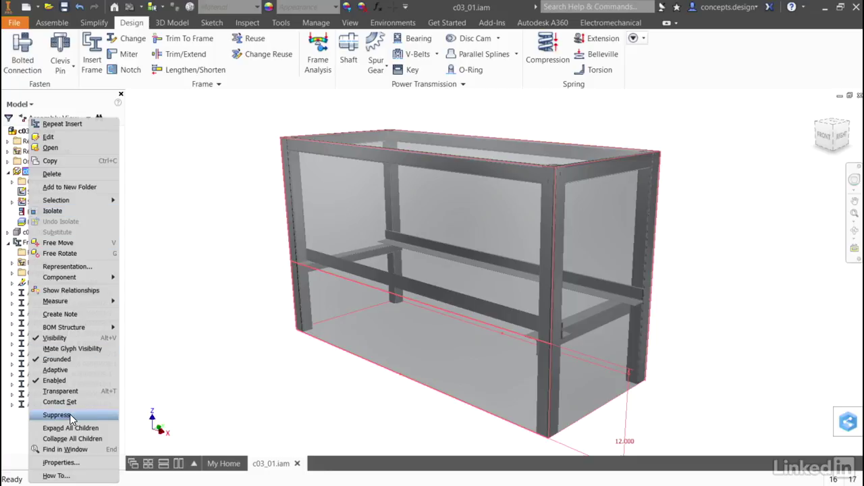
pyautogui.click(58, 339)
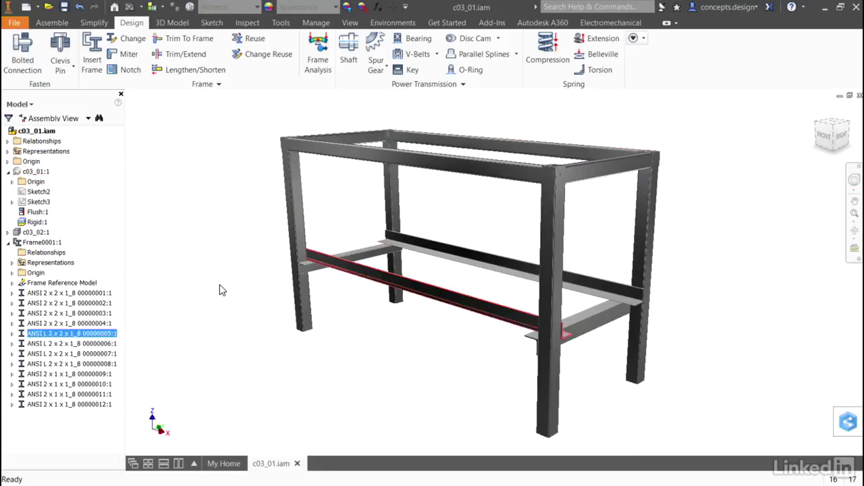